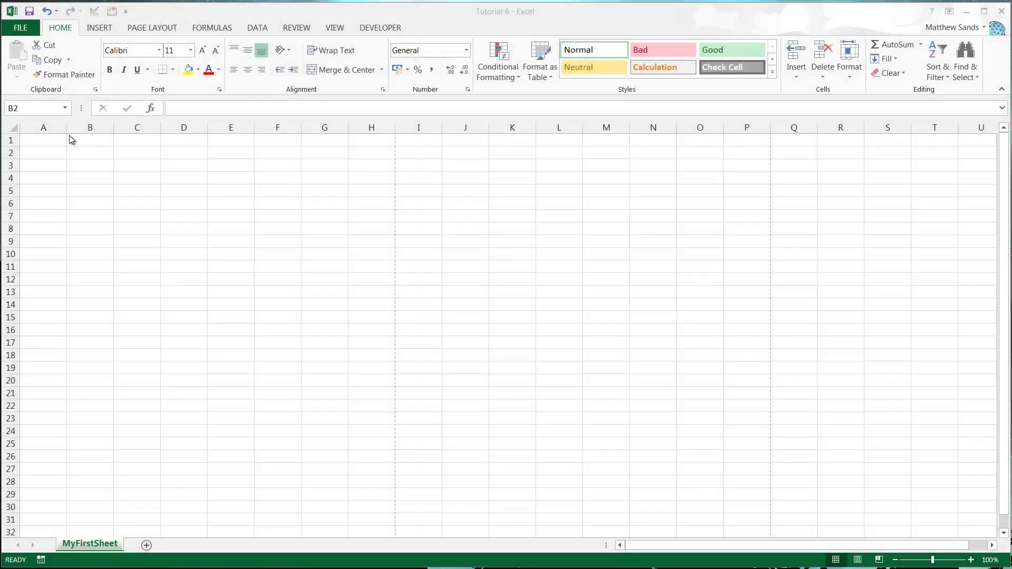
- Bring the workbook into focus and select cell A1
click(102, 160)
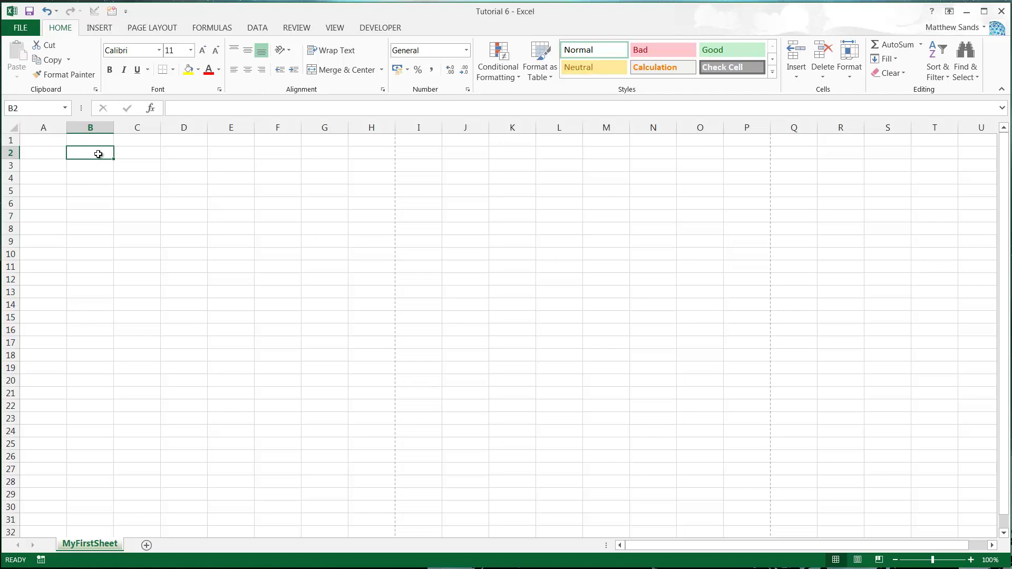
click(61, 154)
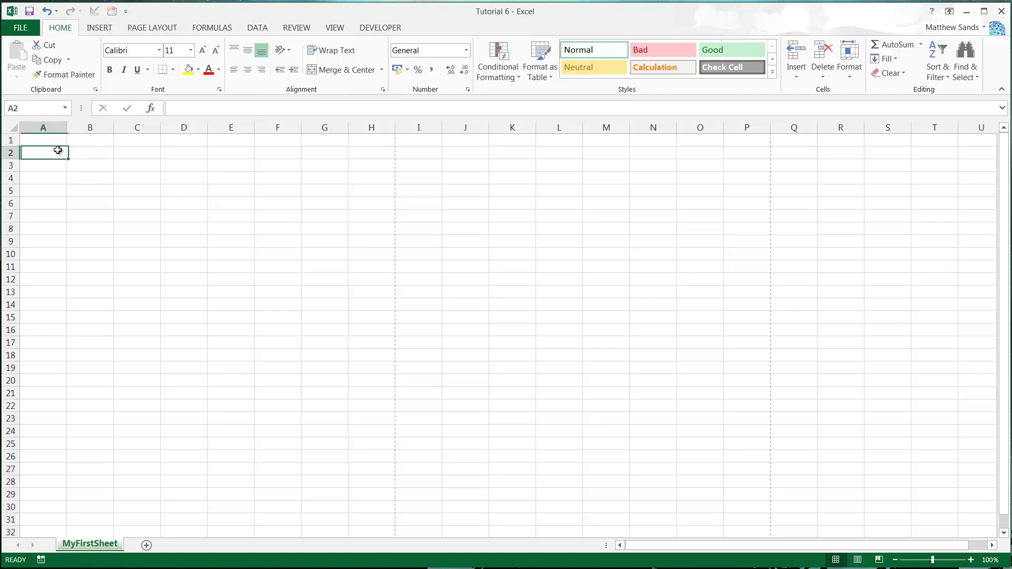
click(59, 144)
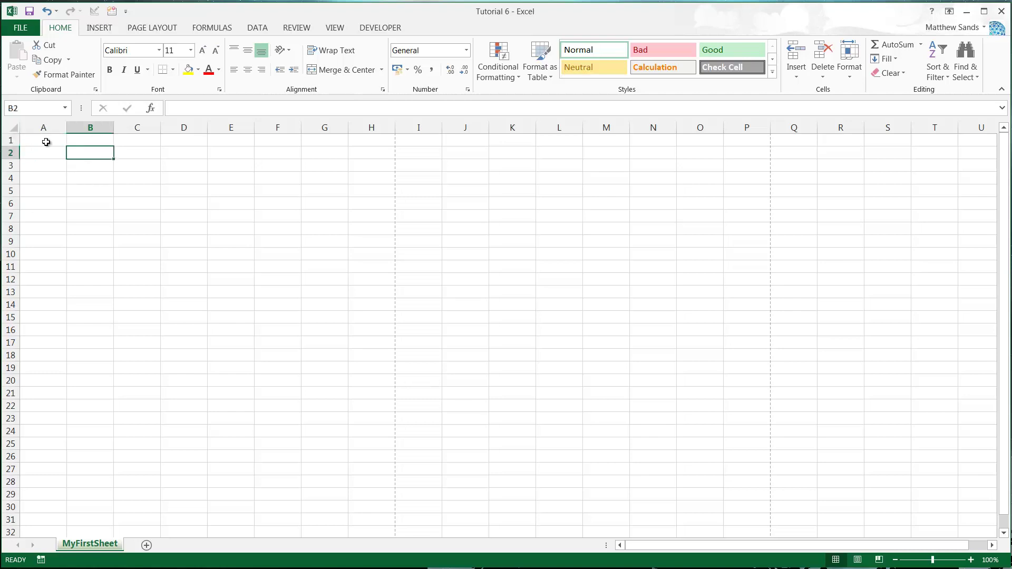
click(83, 163)
click(59, 140)
click(94, 156)
click(48, 142)
click(57, 164)
click(55, 153)
click(57, 140)
click(58, 150)
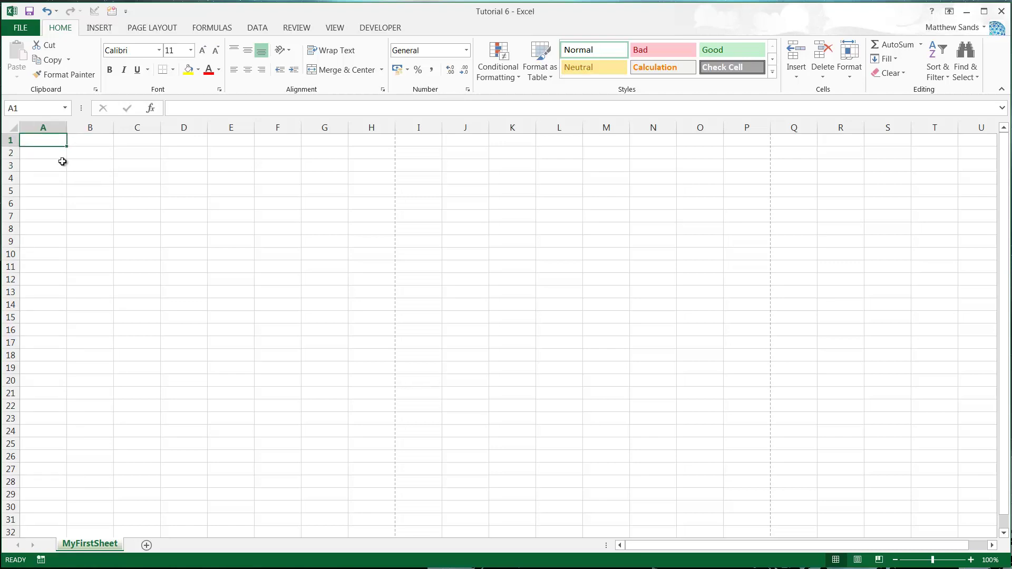
- Enter 1 in A1 and 2 in A2, then move to A3
text(1)
key(Return)
text(2)
key(Return)
key(Right)
key(Up)
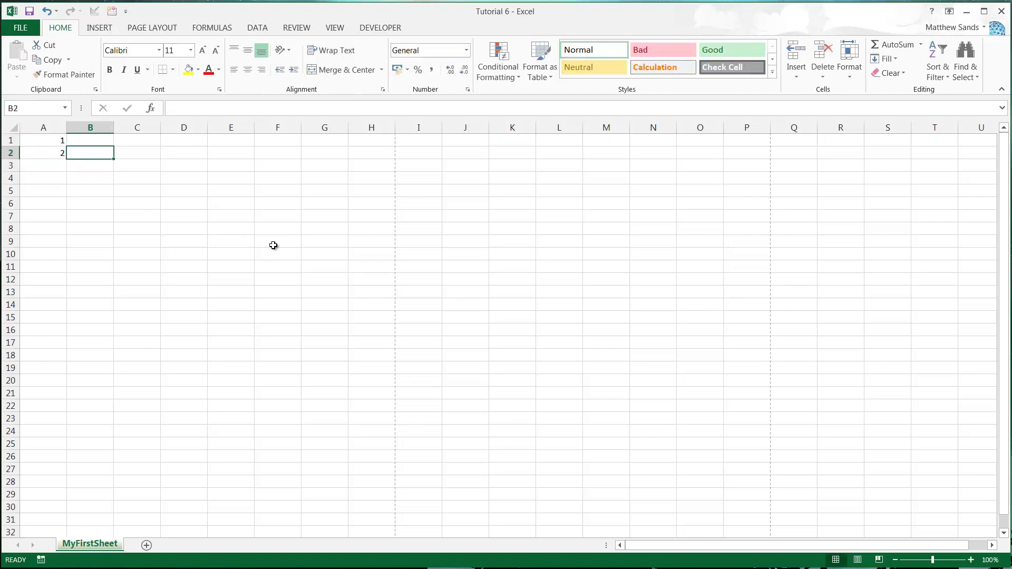
key(Left)
key(Down)
key(Up)
key(Up)
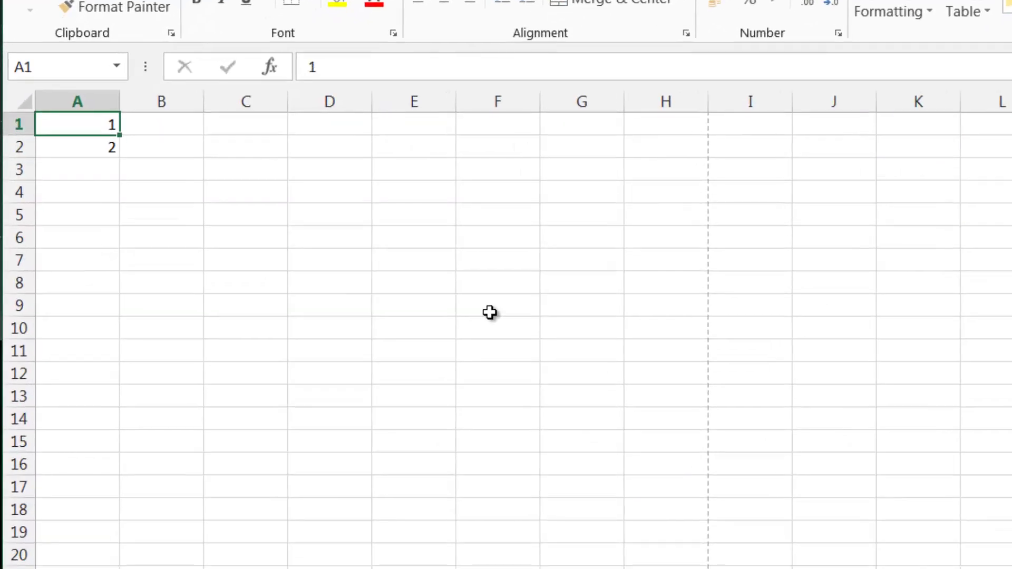
key(Down)
key(Down)
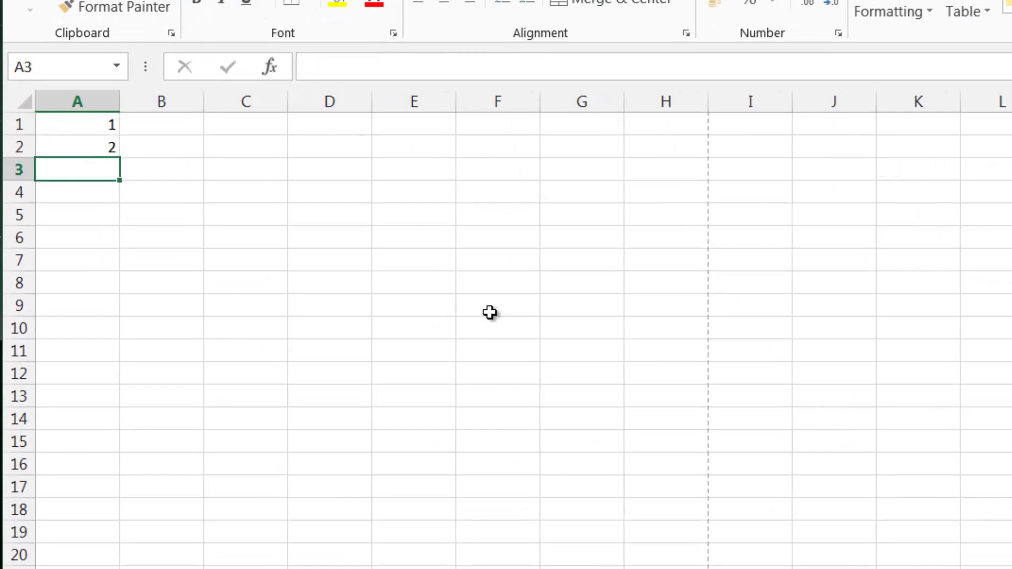
- Build the formula =A1+A2 in A3 so it shows 3
text(=)
key(Up)
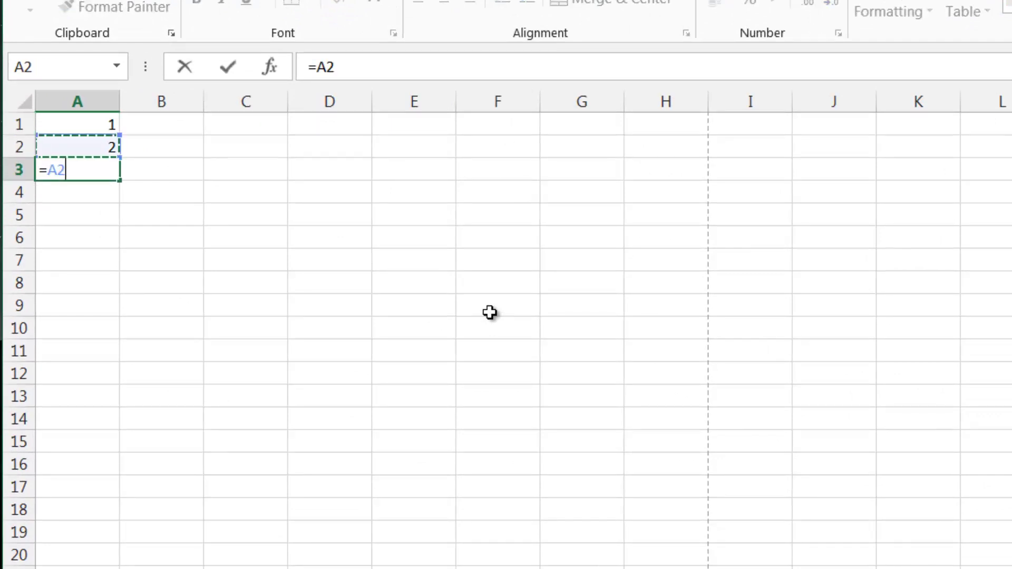
key(Up)
text(+)
key(Up)
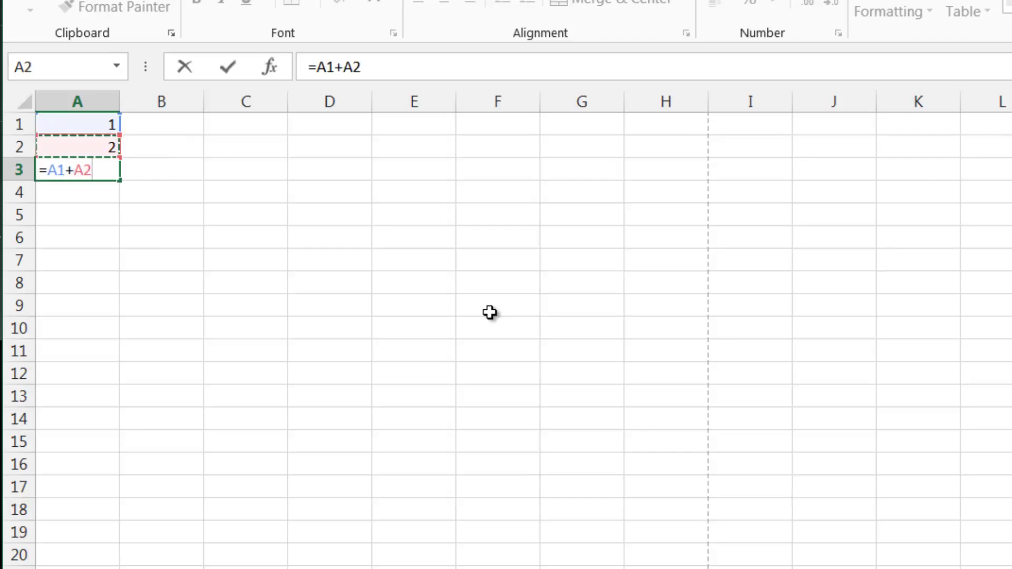
key(Return)
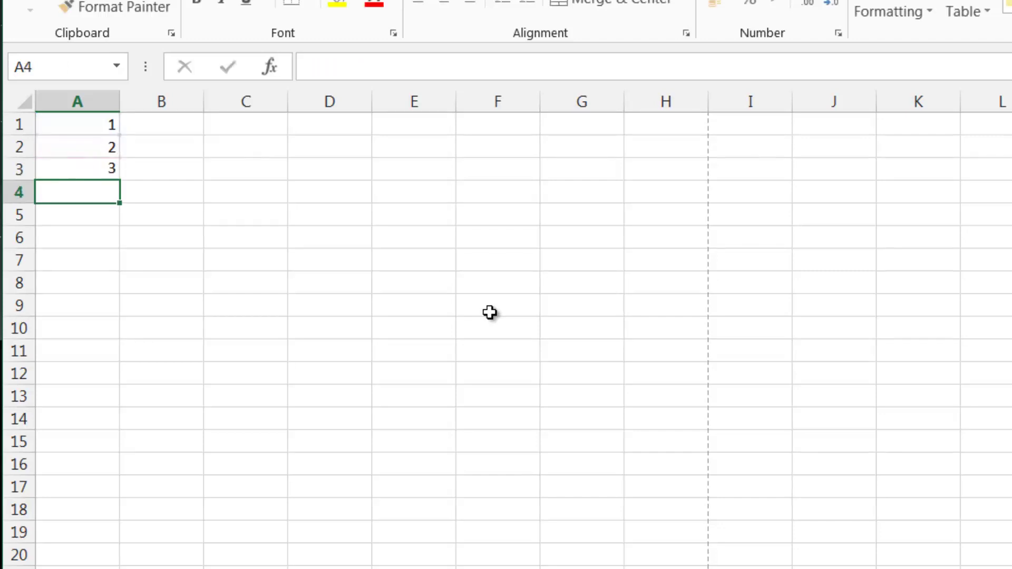
click(110, 171)
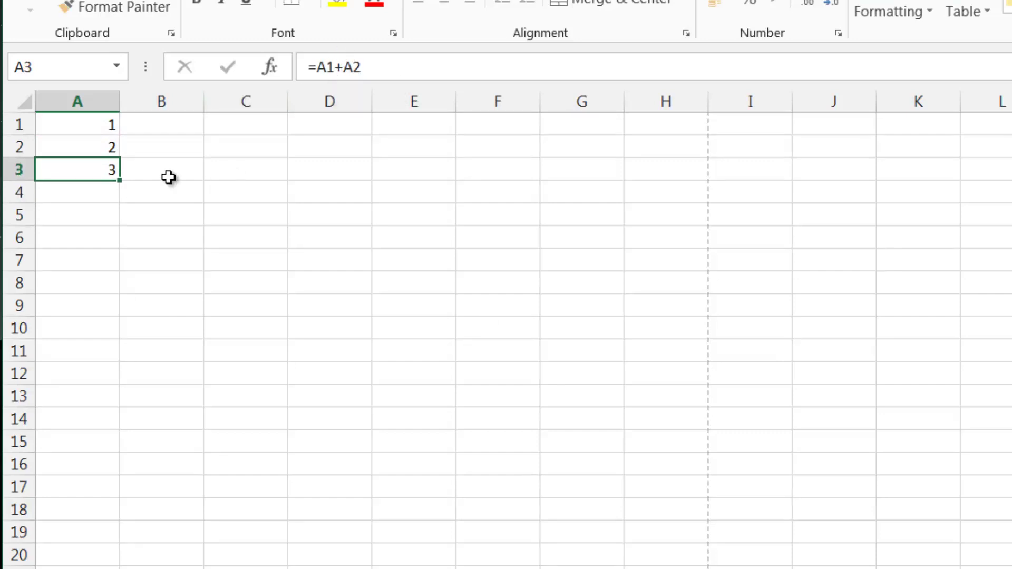
- Change A3's formula from =A1+A2 to =A1-A2, giving -1
key(ctrl+c)
key(Escape)
click(97, 190)
click(168, 168)
click(106, 169)
click(342, 67)
double_click(343, 67)
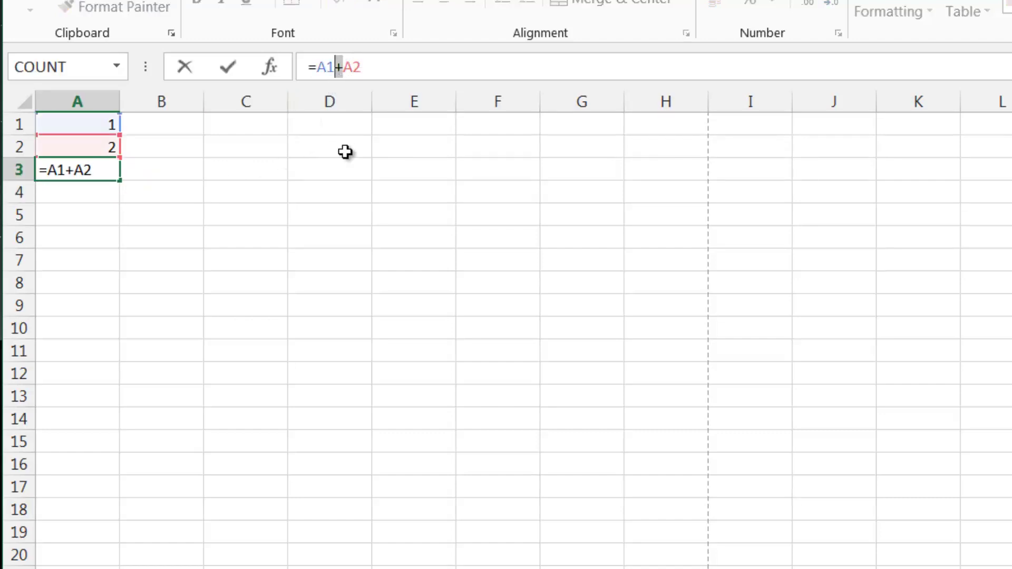
text(-)
key(Return)
click(90, 171)
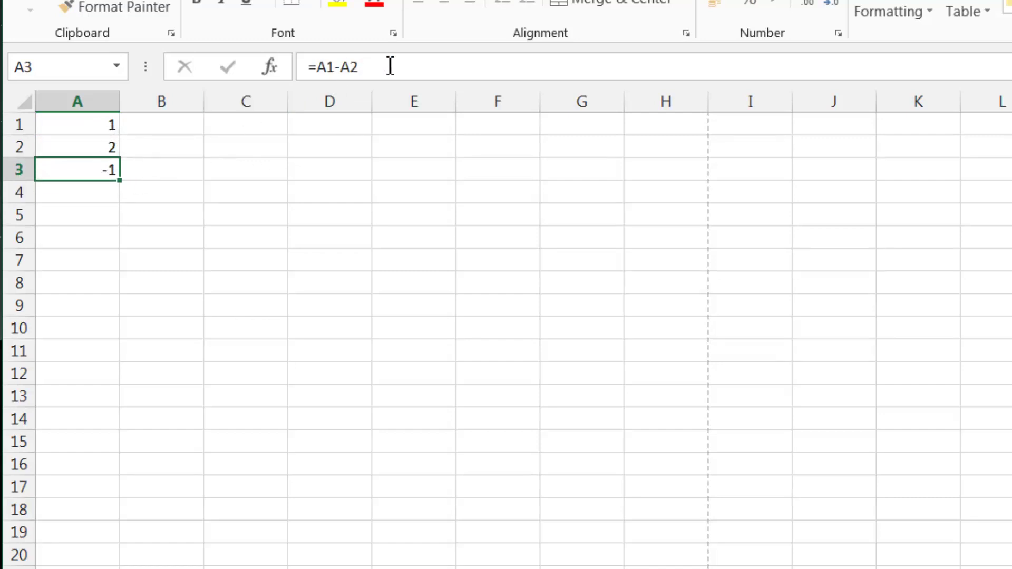
- Clear the contents of A2 and A3 and select A1
drag(95, 159, 102, 153)
key(Delete)
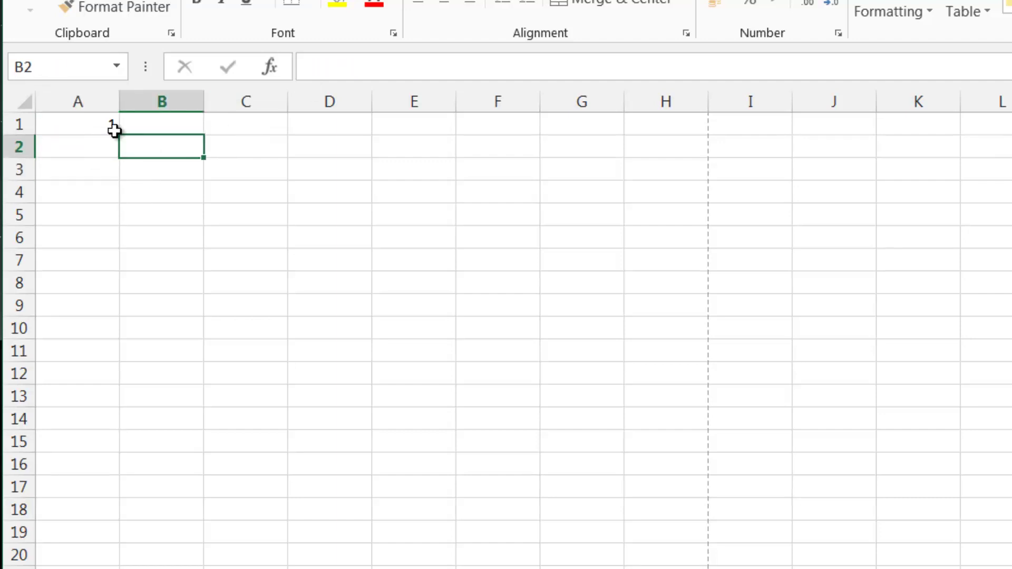
click(108, 123)
- Enter 10 in A1 and the formula =A1+1 in A2
text(10)
key(Return)
click(102, 121)
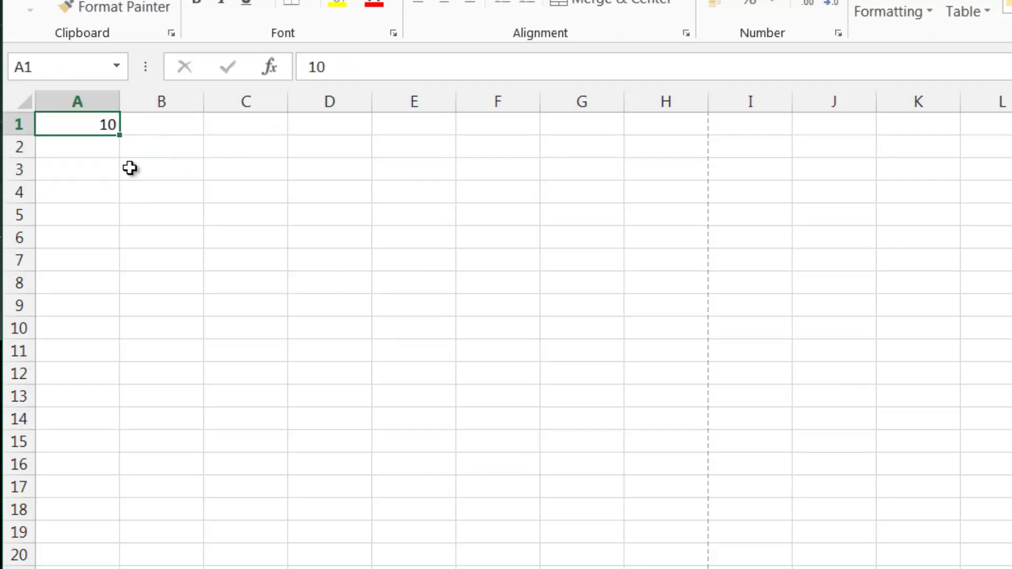
click(81, 146)
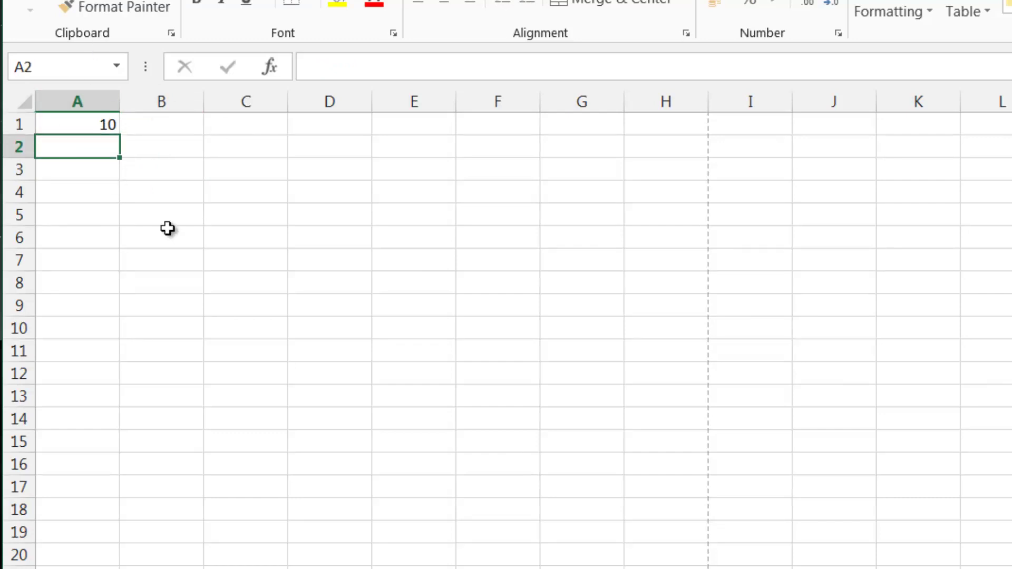
text(=)
key(Up)
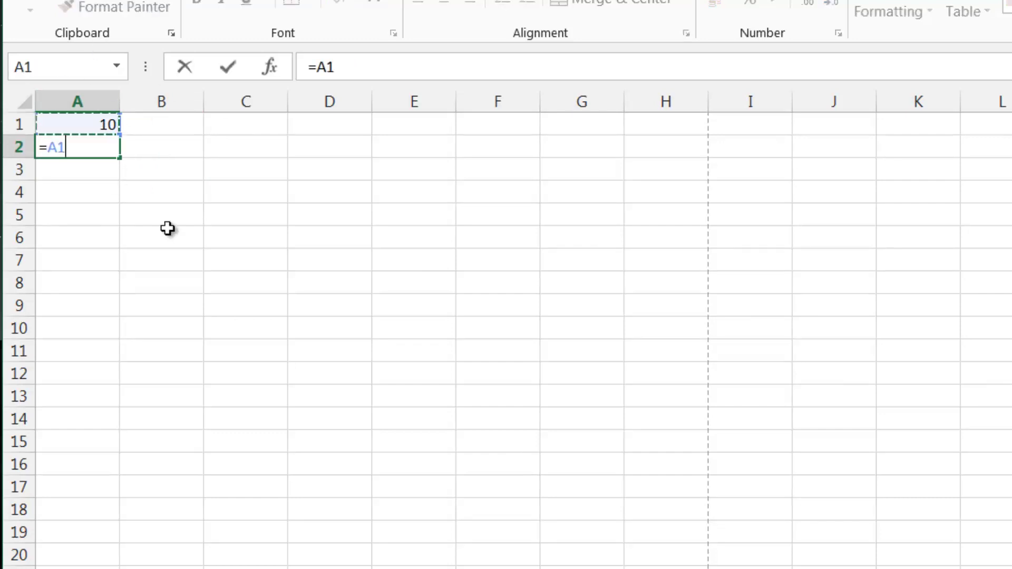
text(+1)
key(Return)
click(100, 141)
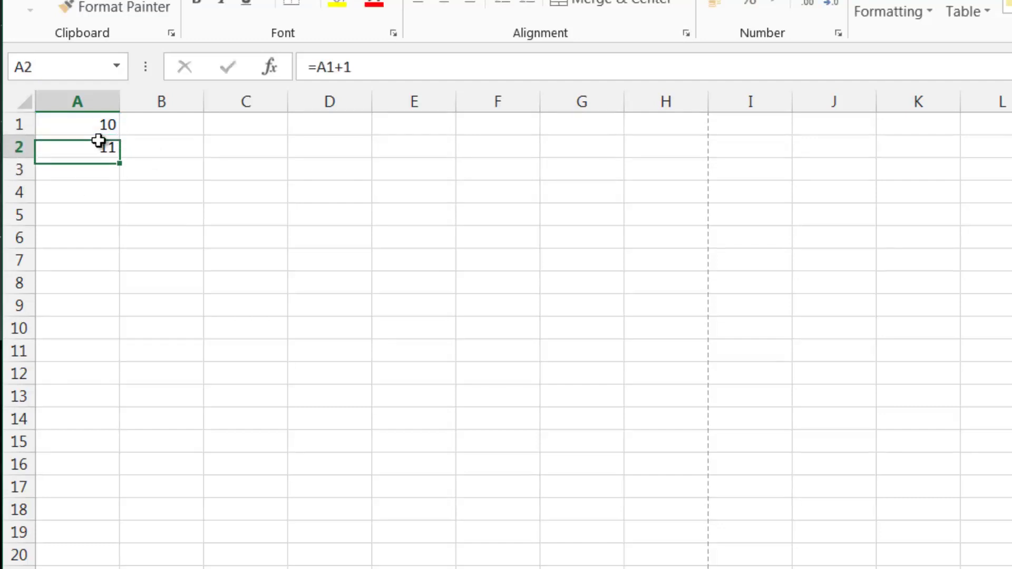
- Fill A2's formula down to A10 and inspect the copied formulas
drag(120, 157, 125, 334)
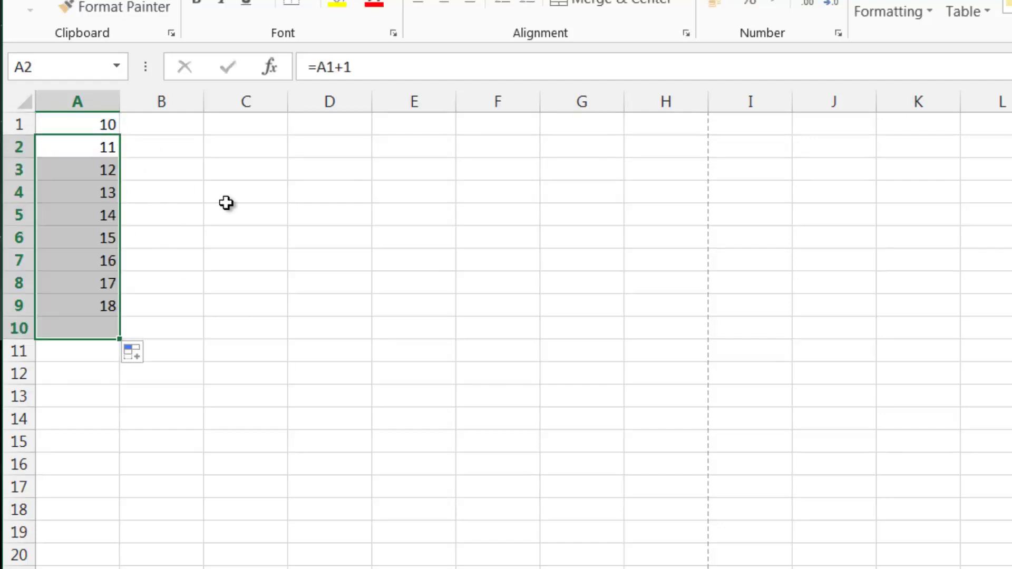
click(227, 198)
click(111, 170)
click(101, 148)
click(97, 167)
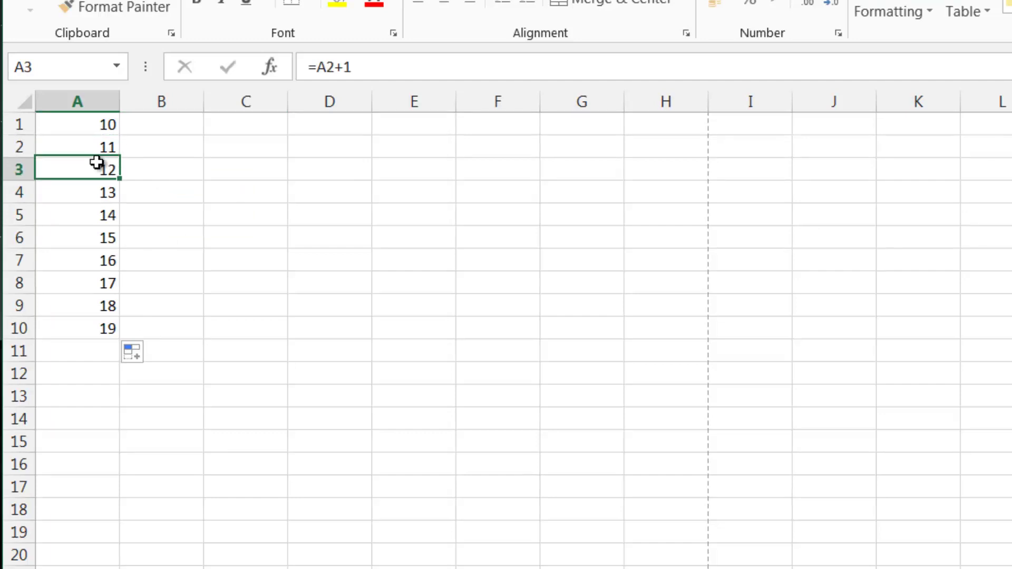
click(97, 192)
click(97, 215)
click(97, 238)
click(97, 260)
click(98, 305)
click(100, 170)
- Change A2 to =A1+5 and fill it down to A10
click(102, 147)
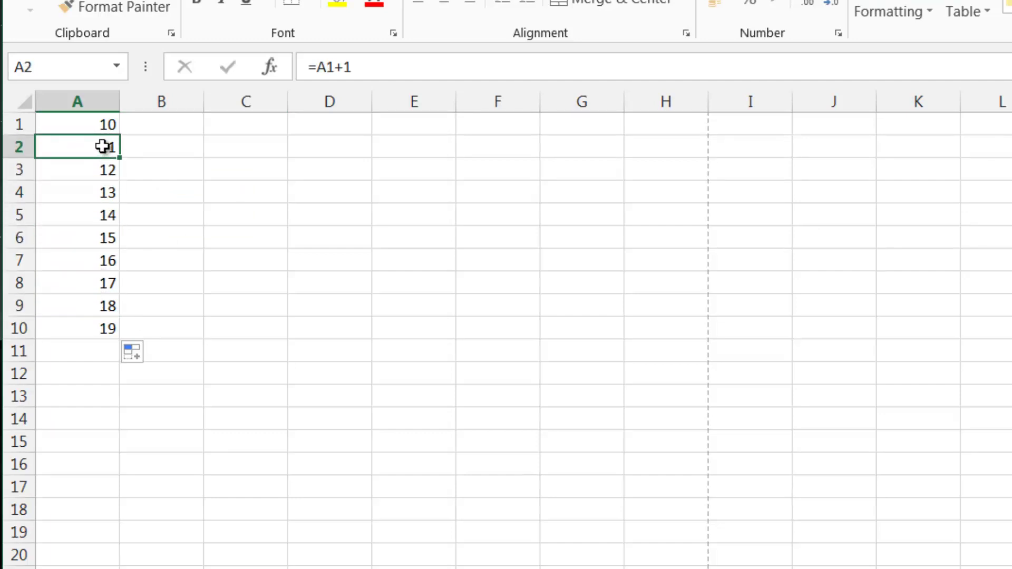
click(367, 76)
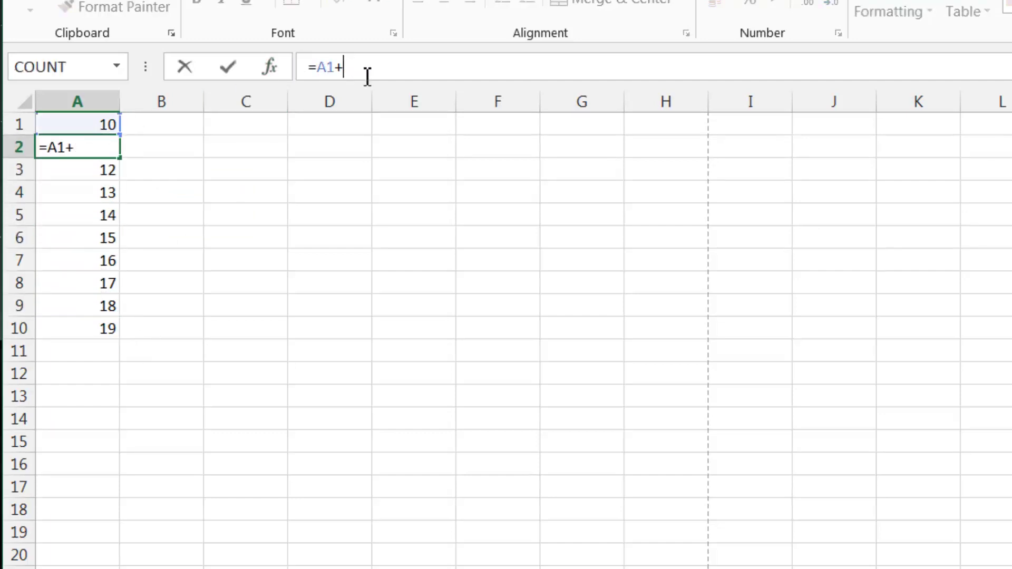
text(5)
key(Return)
click(114, 153)
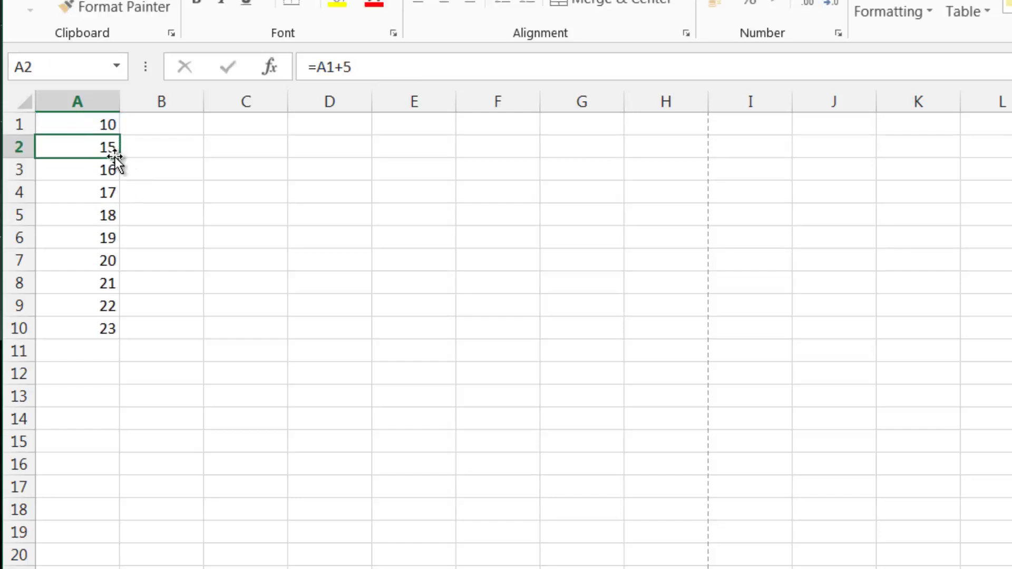
click(122, 153)
click(116, 154)
double_click(119, 157)
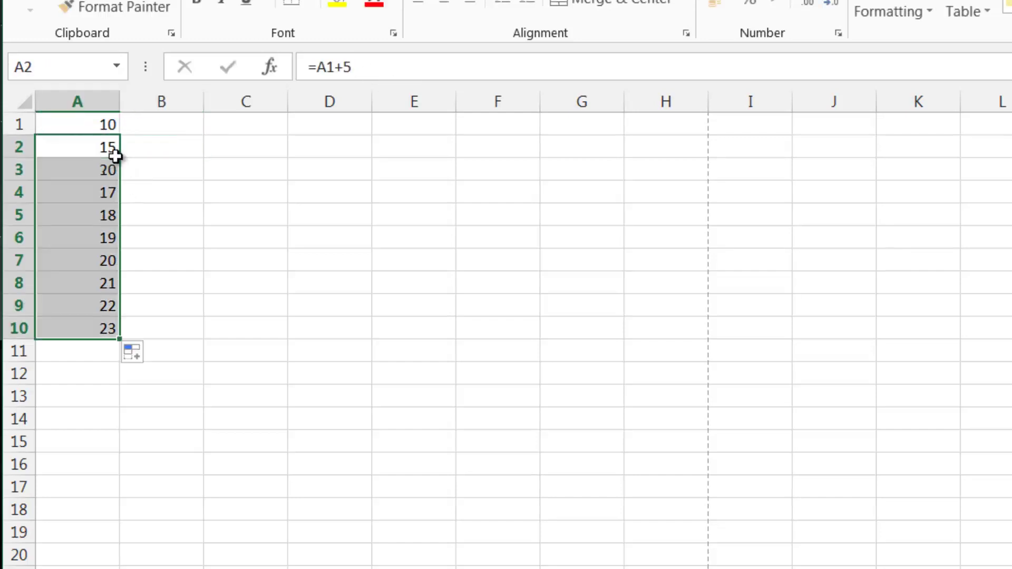
click(138, 210)
- Check the updated formulas in A3 through A9, giving values 10 to 55
click(102, 169)
click(102, 192)
click(101, 215)
click(101, 238)
click(97, 299)
drag(102, 215, 102, 192)
click(106, 148)
click(106, 129)
click(105, 153)
key(Down)
key(Down)
- Compare A1, A2 and A10 across the series, then begin editing A2's formula
click(98, 154)
click(102, 172)
click(106, 149)
click(106, 127)
click(110, 146)
click(104, 132)
drag(103, 150, 103, 127)
click(95, 321)
click(104, 126)
click(107, 147)
click(106, 127)
click(111, 146)
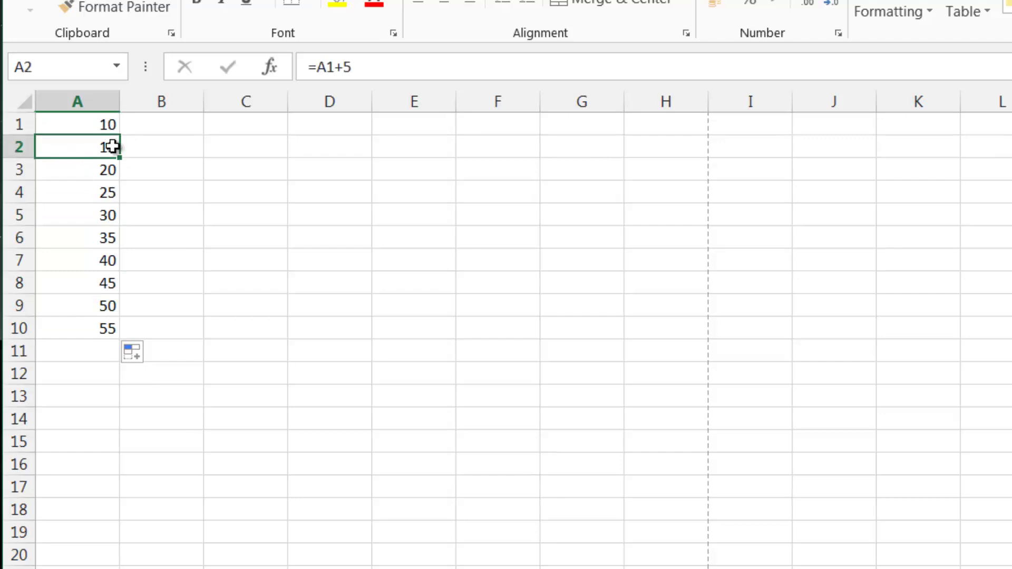
click(340, 67)
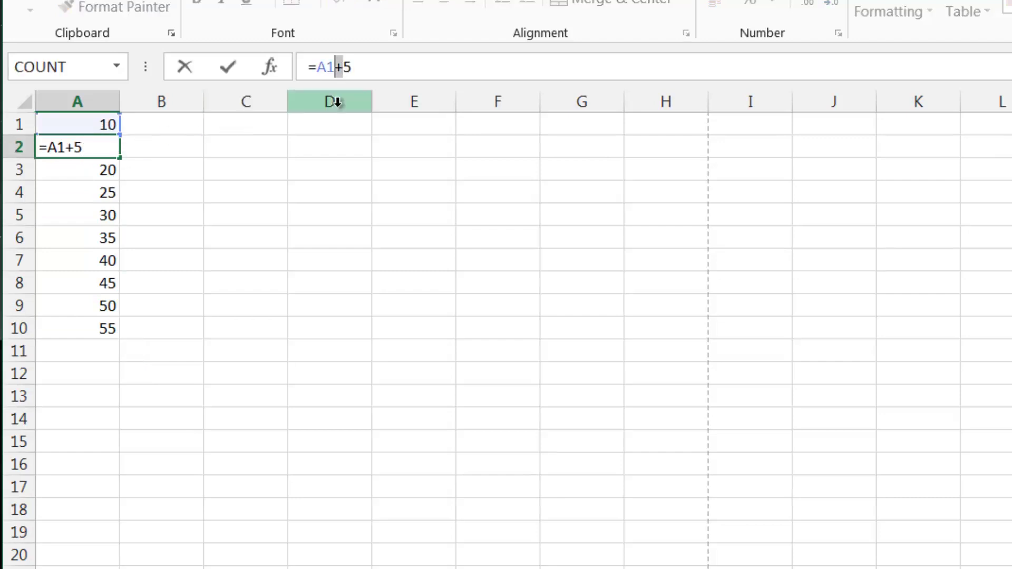
- Change A2's formula to =A1*5, then to =A1/5
key(Return)
key(Up)
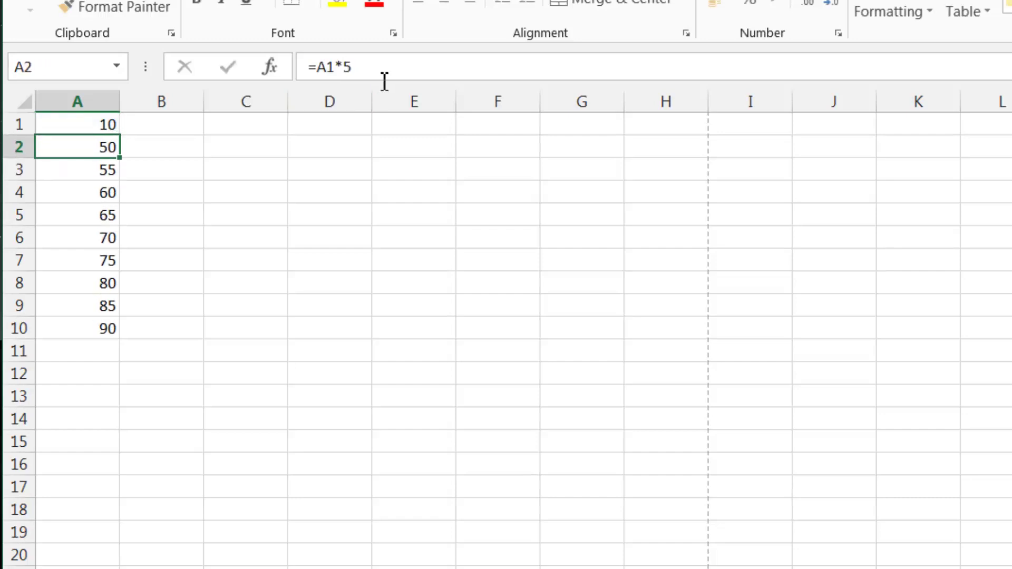
click(340, 69)
text(/)
key(Return)
key(Up)
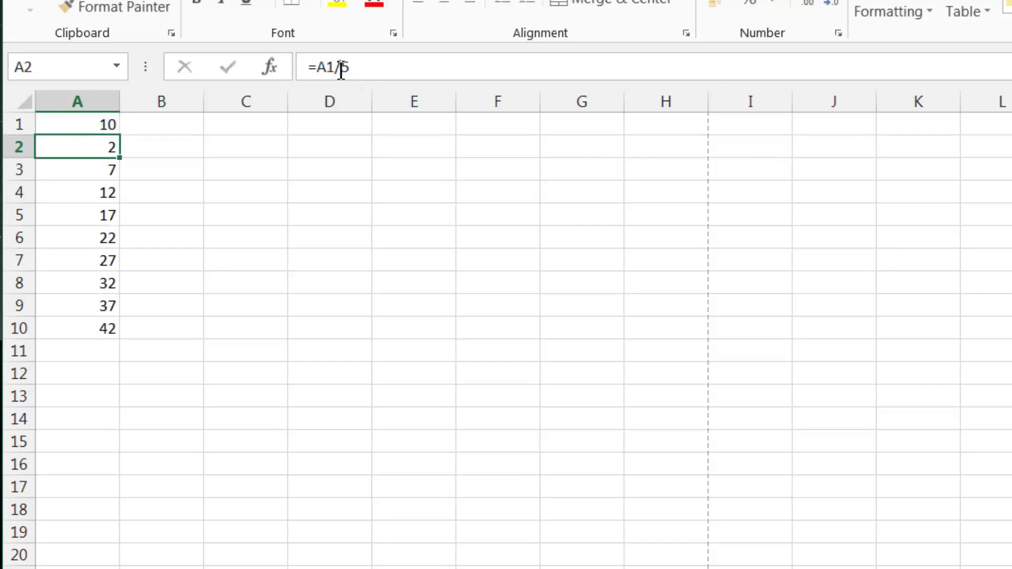
- Delete A2's formula and the values in A3:A10, then return to A1
key(Delete)
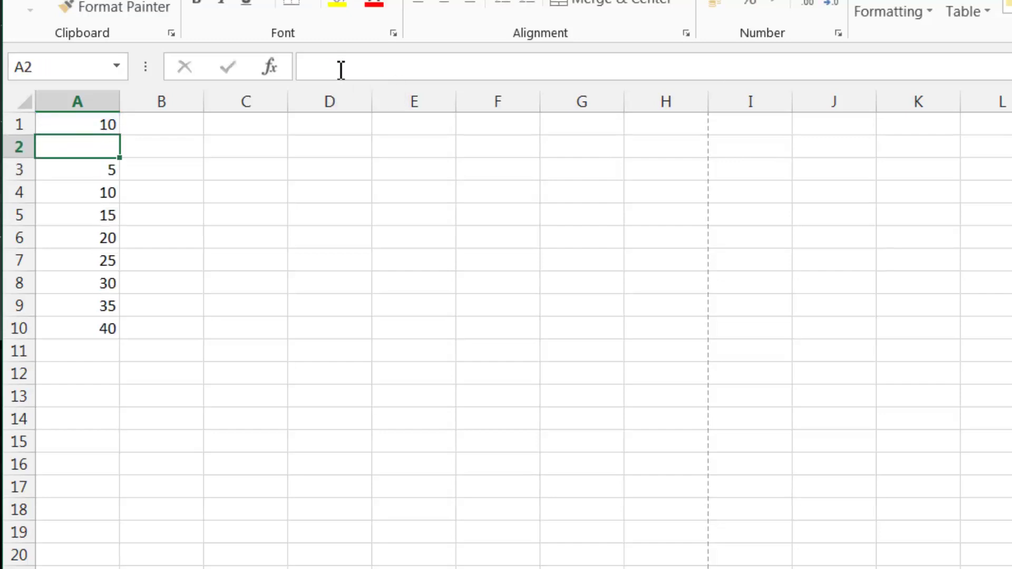
key(Down)
key(shift+Down)
key(shift+Down)
key(shift+Down)
key(shift+Down)
key(shift+Down)
key(shift+Down)
key(shift+Down)
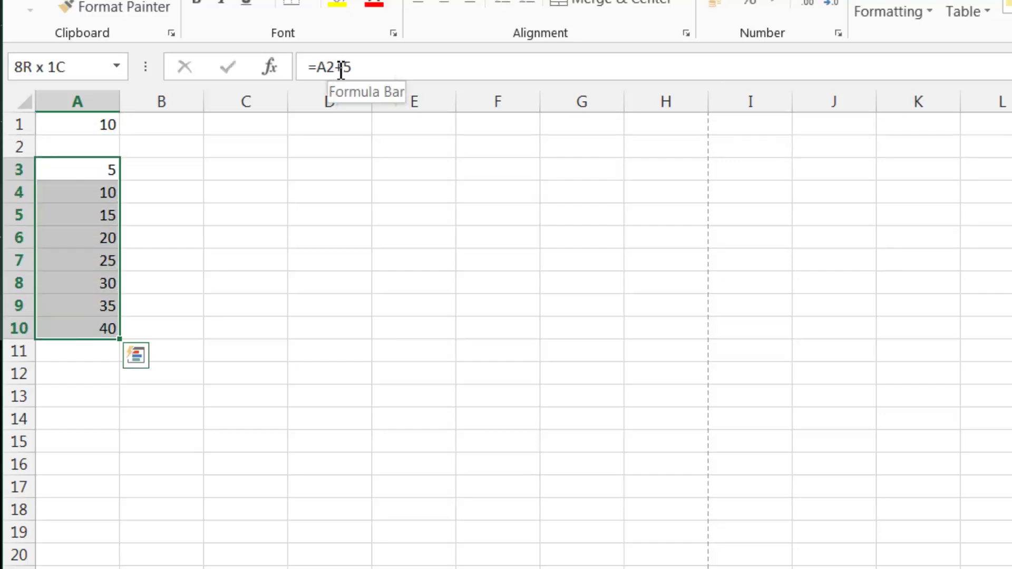
key(Delete)
key(Up)
key(Up)
key(Down)
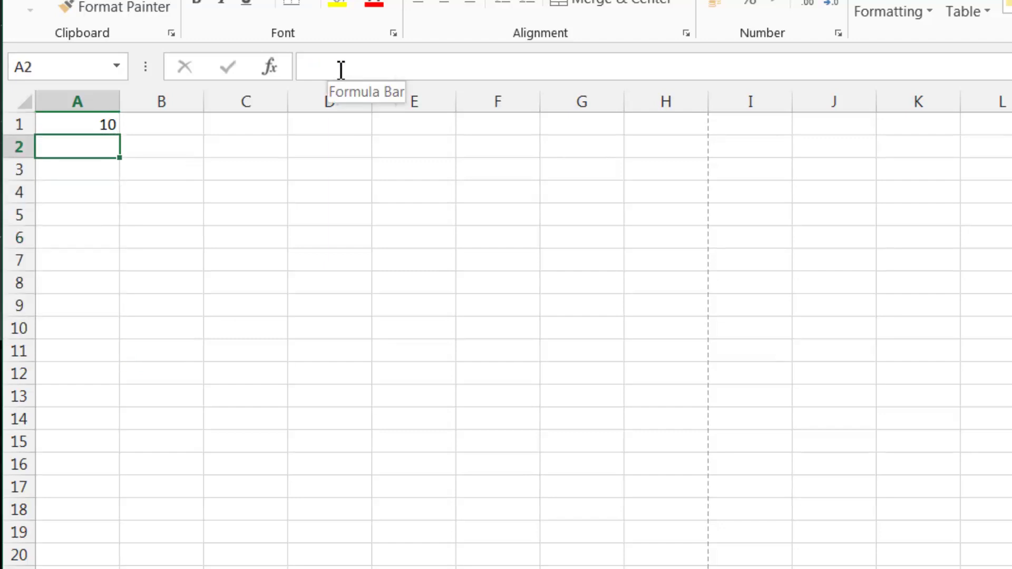
key(Up)
- Enter 10, 5 and 6 in A1:A3
key(Delete)
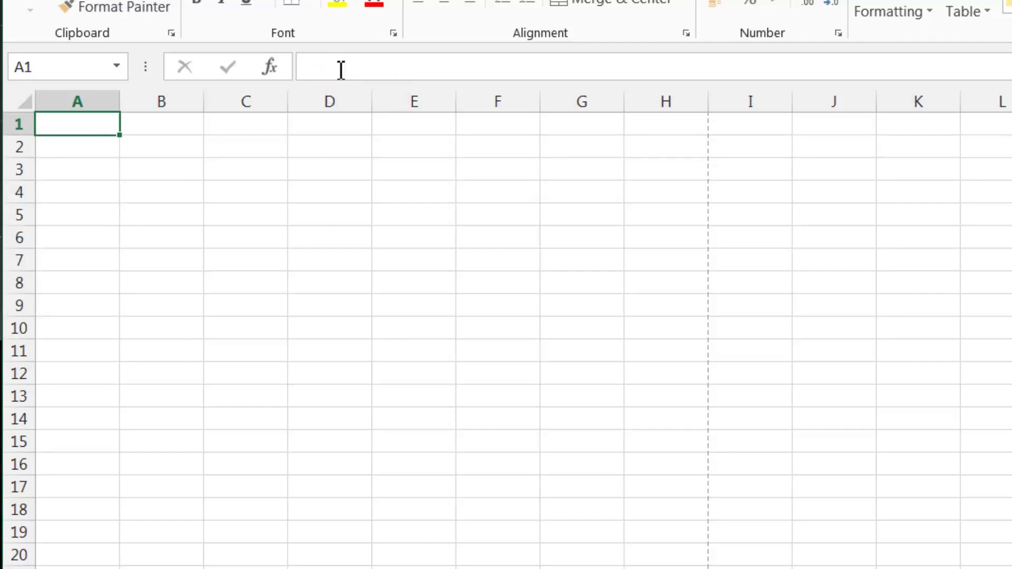
text(10)
key(Return)
text(5)
key(Return)
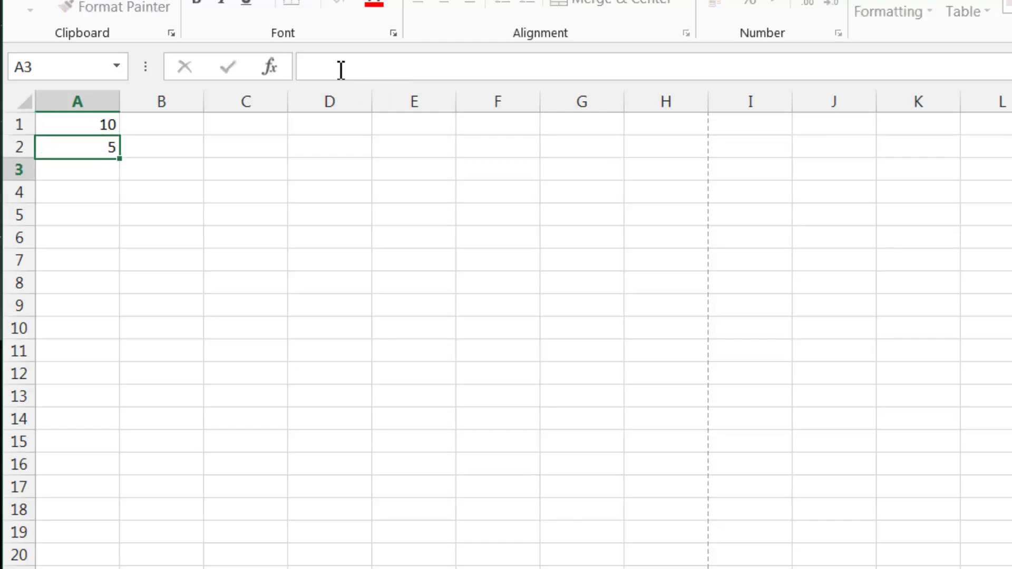
text(6)
key(Return)
- Enter =A1*5+6 in A5 to get 56, then type the BIDMAS heading in D3
key(Down)
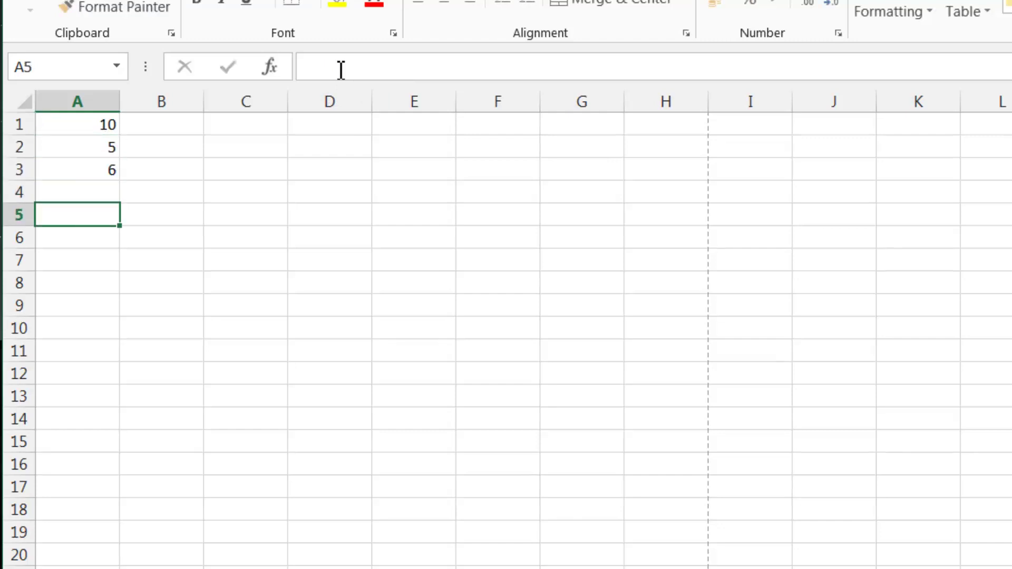
text(=)
key(Up)
key(Up)
key(Up)
key(Up)
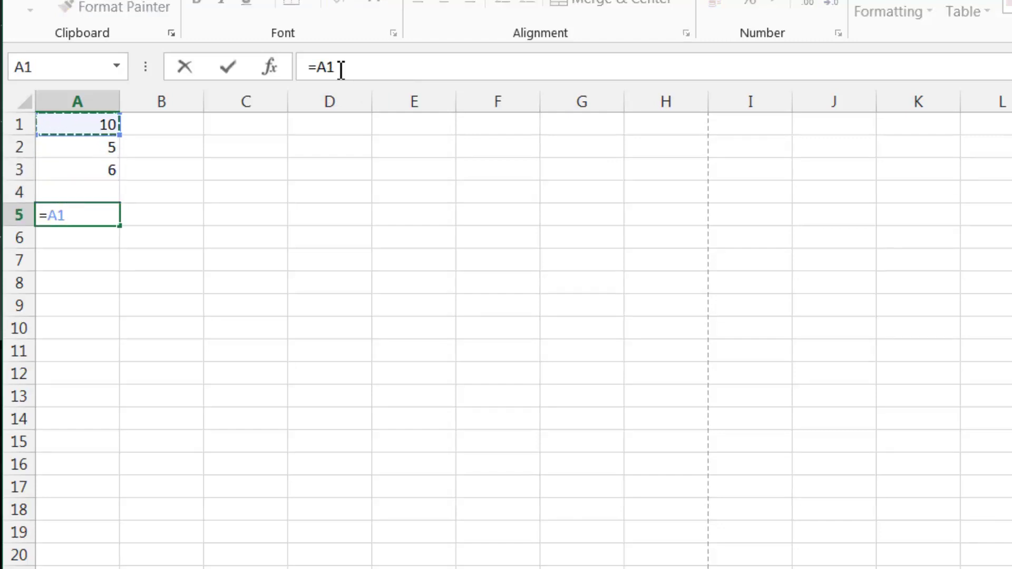
text(*)
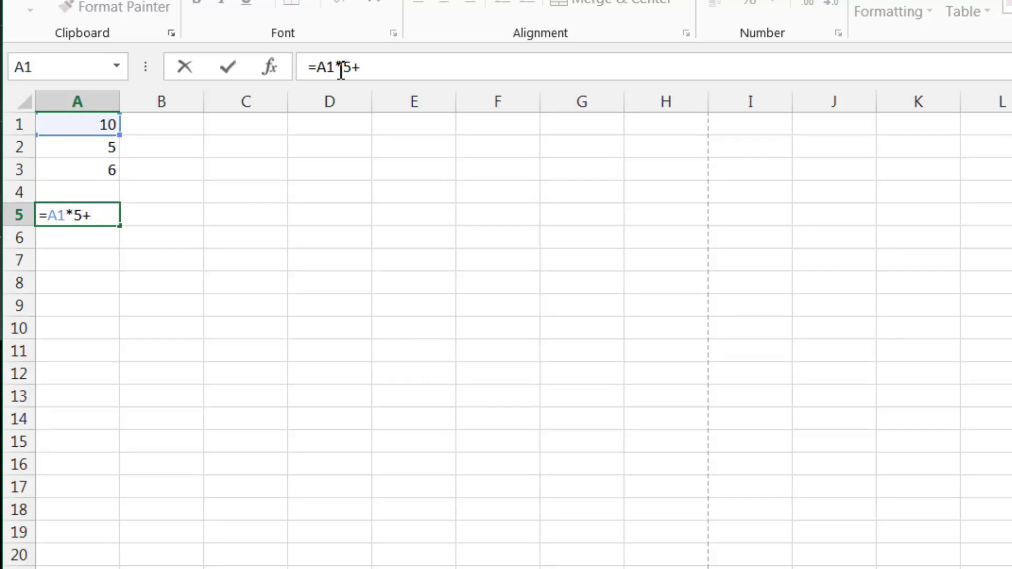
key(Return)
key(Up)
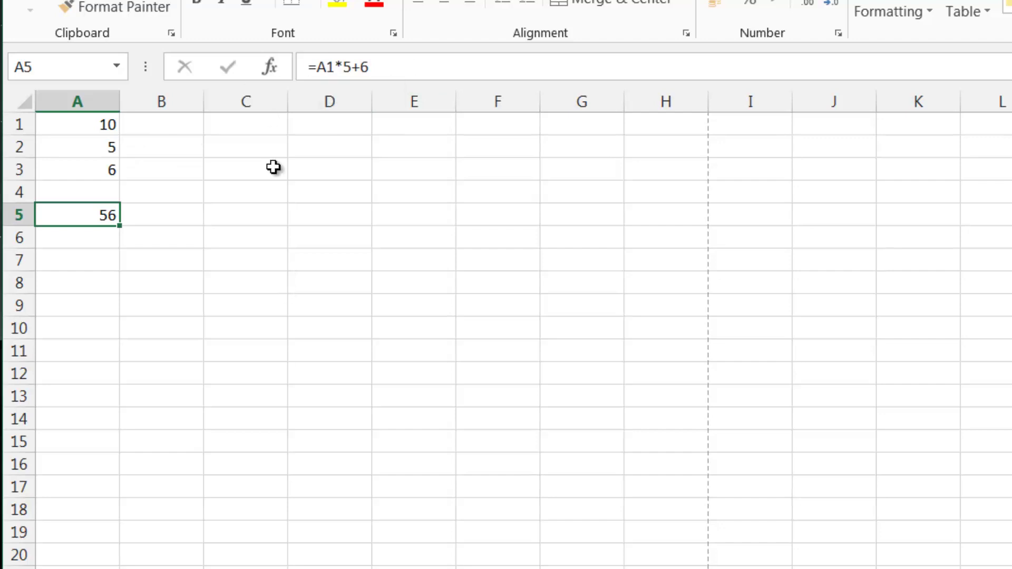
click(319, 172)
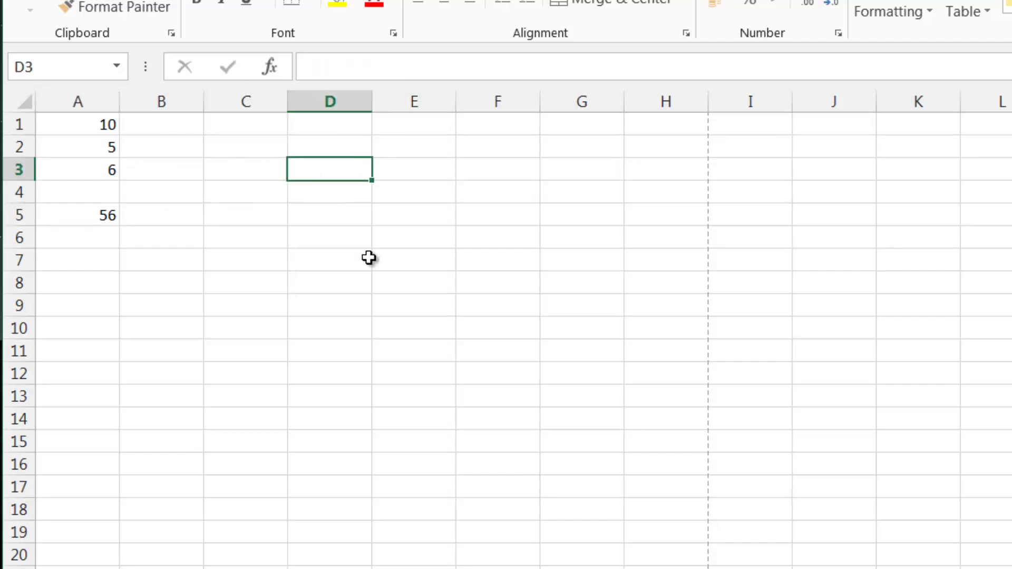
text(BID)
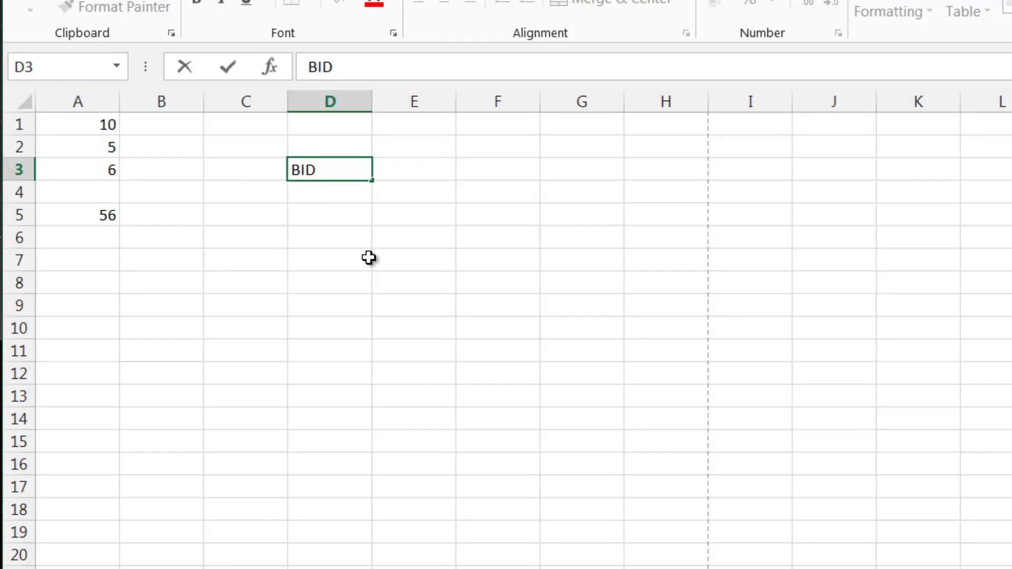
text(MAS)
- Confirm BIDMAS in D3 and enter BODMAS in D4
key(Return)
text(BO)
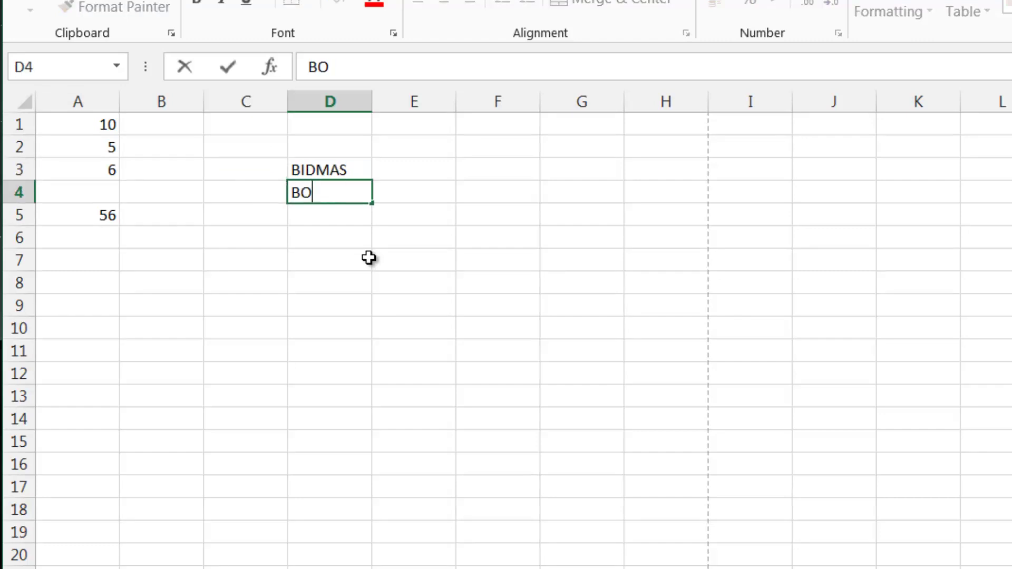
text(DMA)
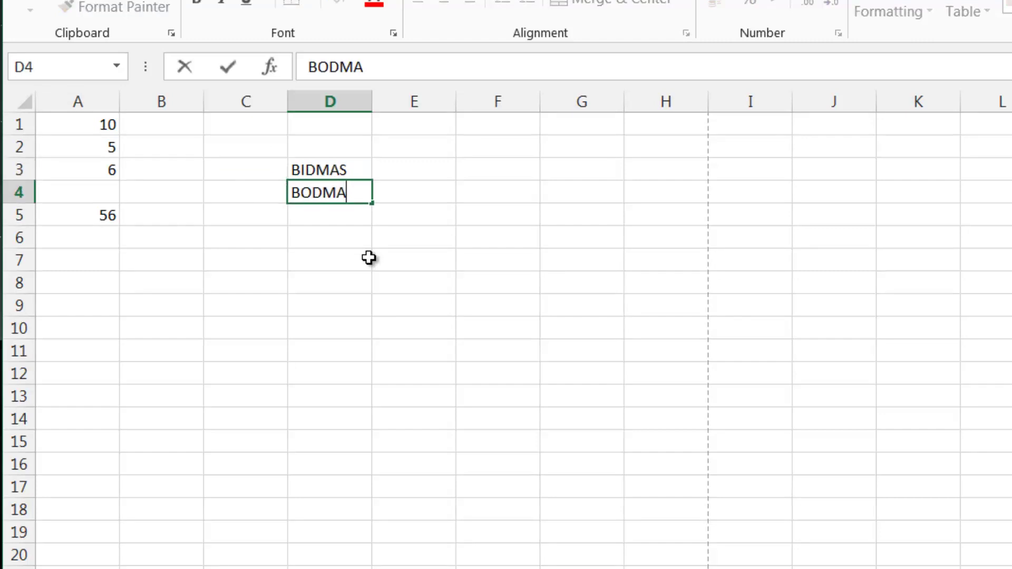
text(S)
key(Return)
key(Return)
key(Return)
key(Up)
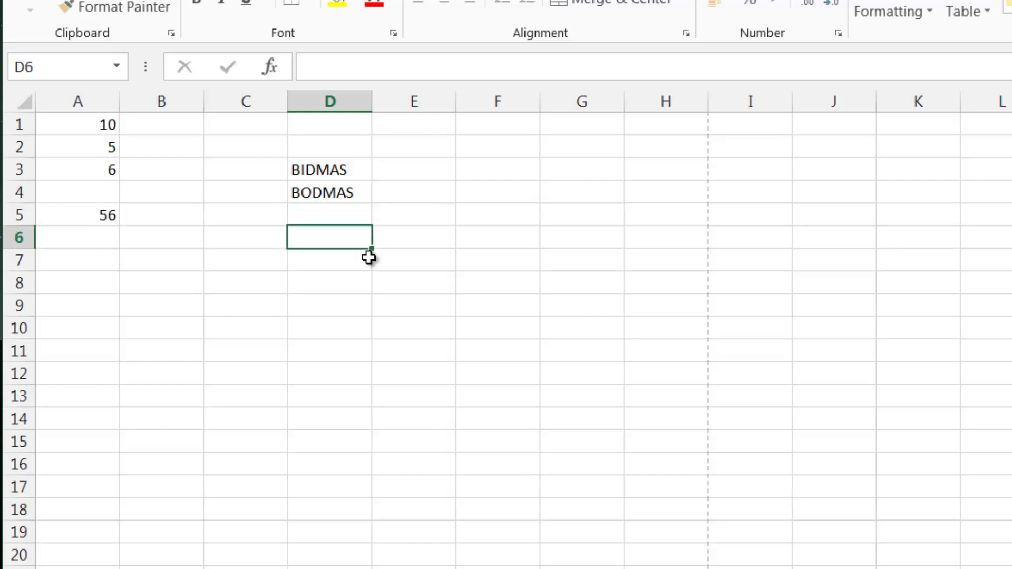
- List Brackets, Over, Division, Multiplication, Addition, Subtraction down D6:D11
text(Brackets)
key(Return)
text(Ove)
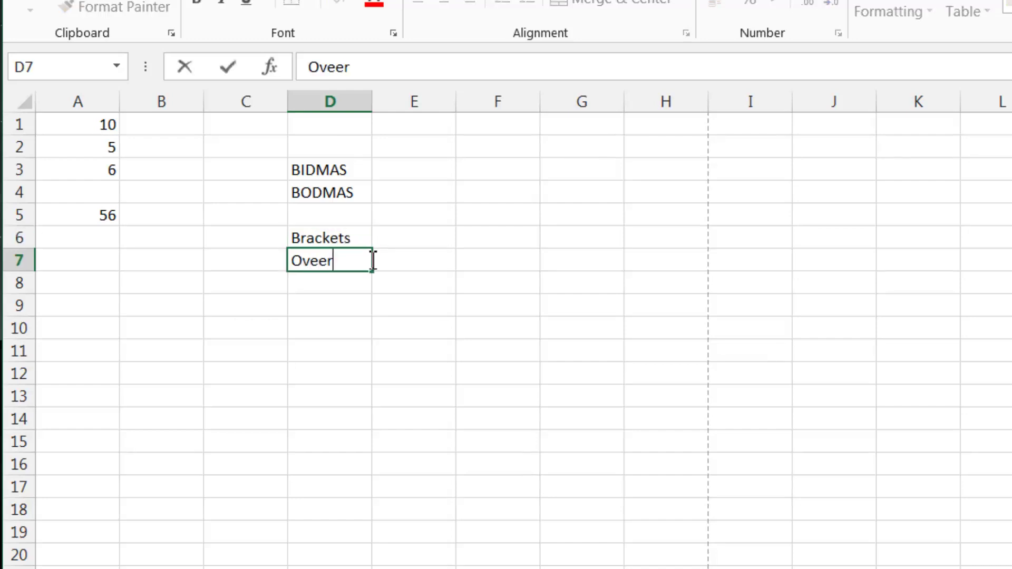
text(r)
key(Return)
text(Division)
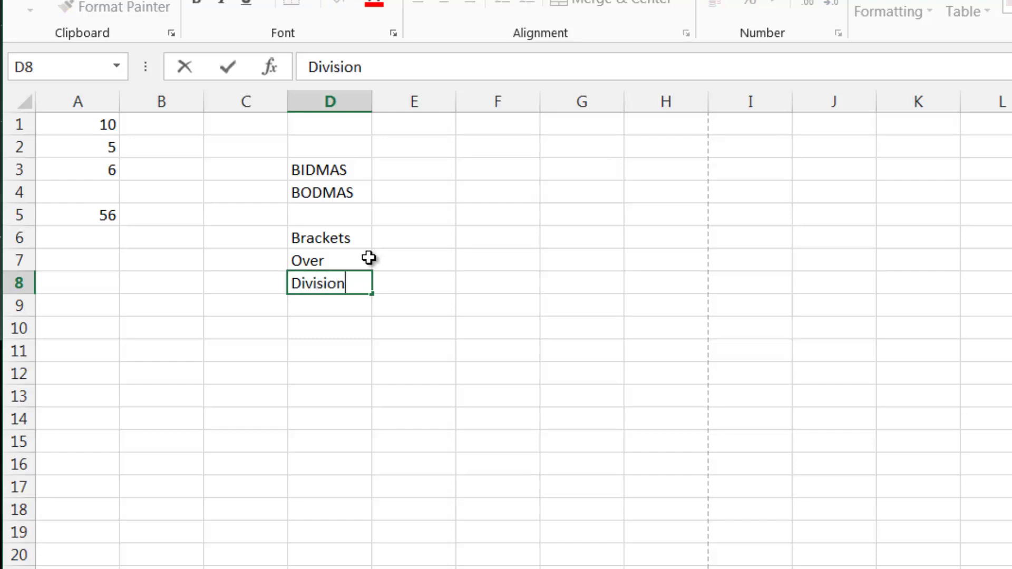
key(Return)
text(Multiplication)
key(Return)
text(Addition)
key(Return)
text(Sub)
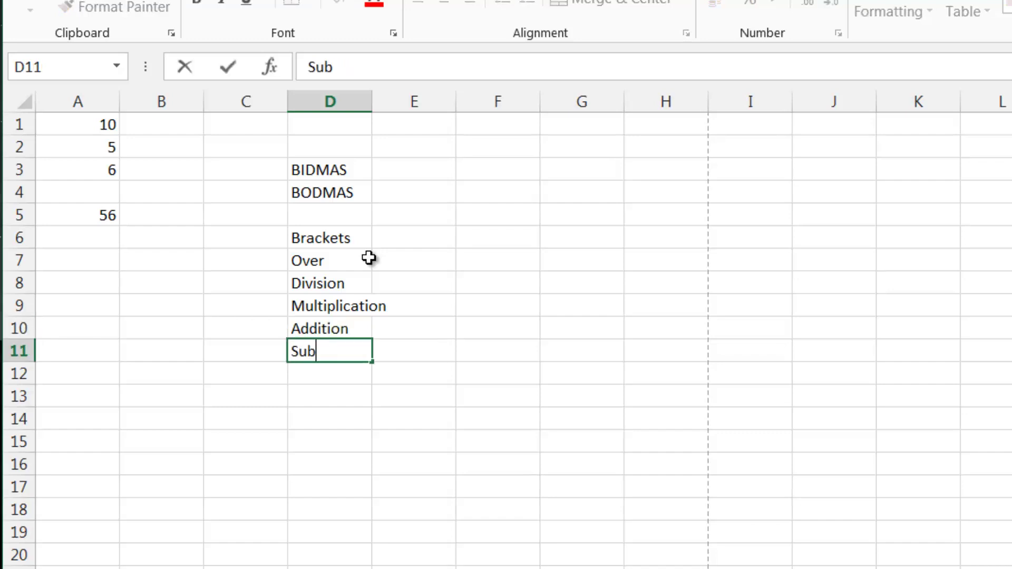
text(traction)
key(Return)
- Replace Over with Indices in D7 and run a spell check with F7
click(365, 260)
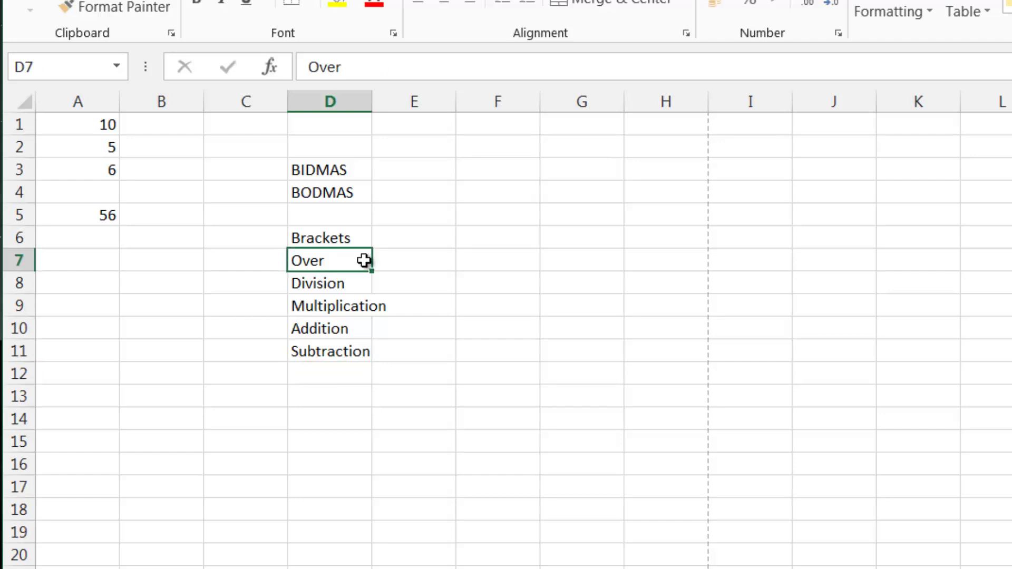
text(Indice)
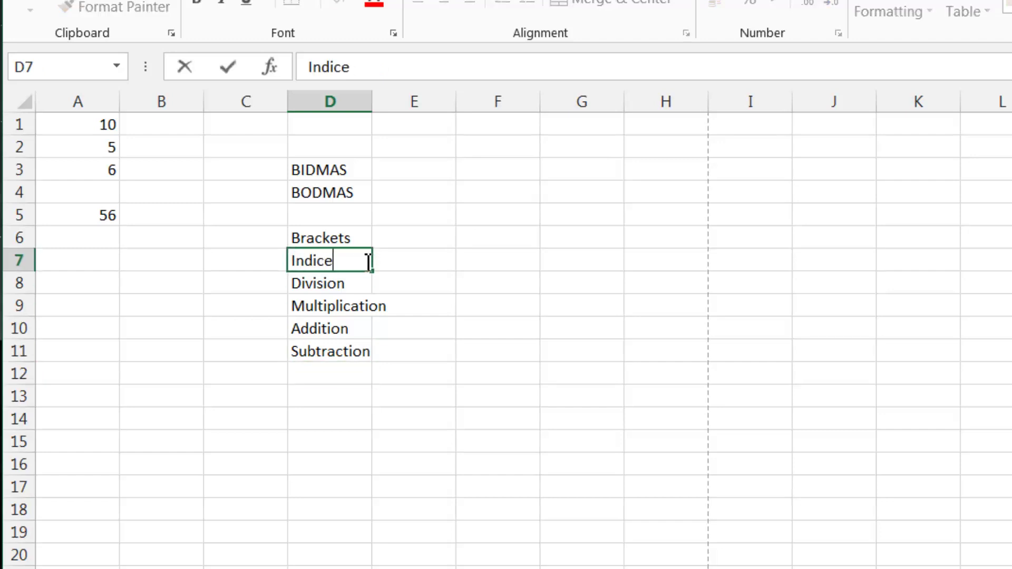
text(s)
key(Return)
click(364, 261)
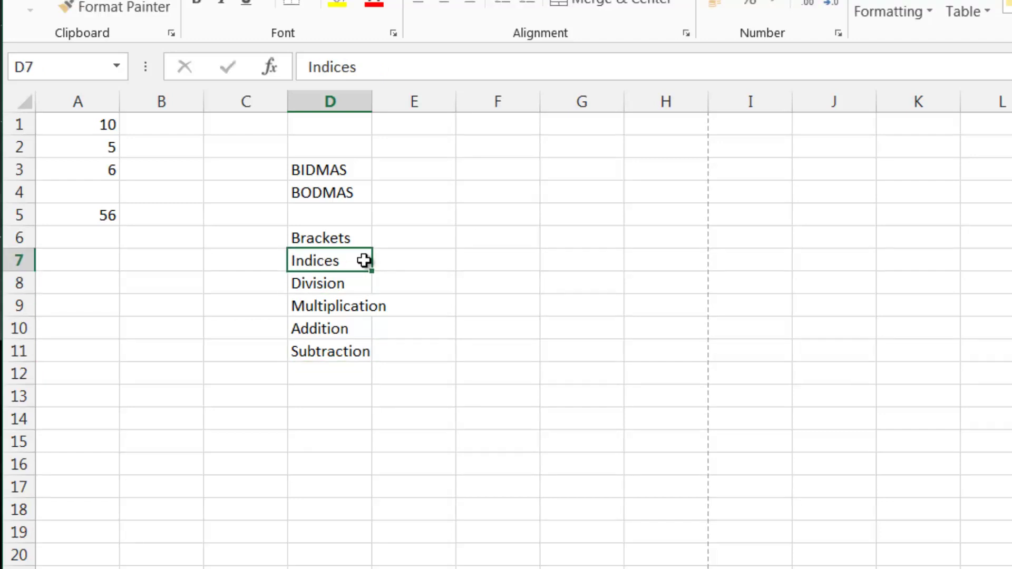
key(F7)
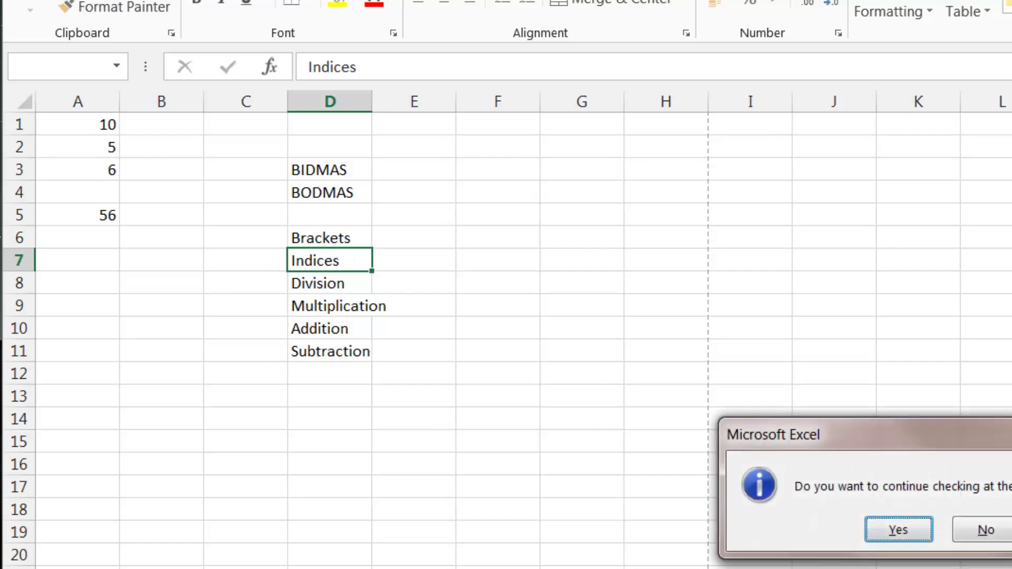
- Finish the spell check and return to the cells around the operation list
click(928, 531)
key(Return)
click(294, 267)
click(215, 259)
click(253, 244)
click(186, 266)
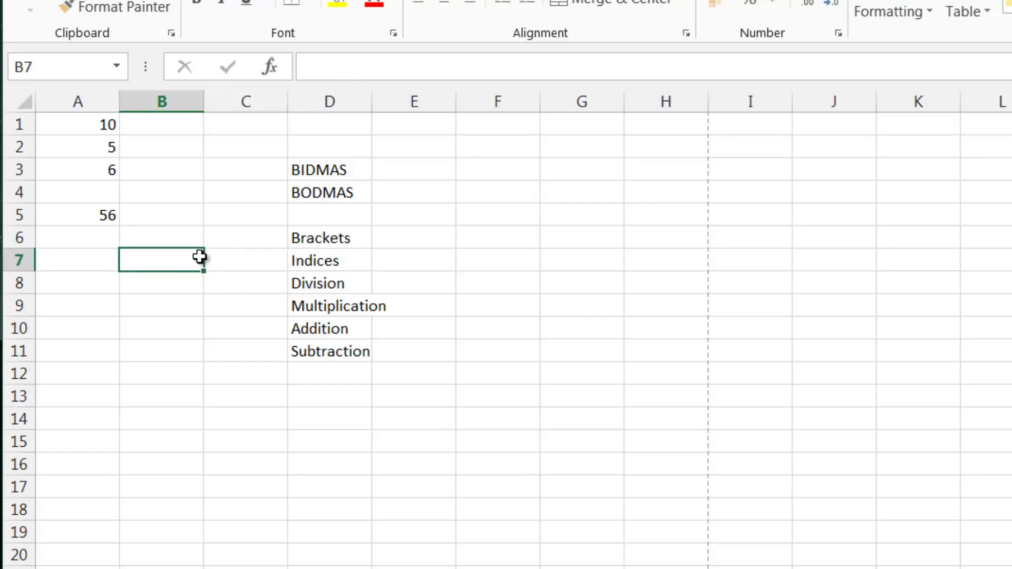
- Insert an empty column before column C, then undo the insertion
click(238, 105)
right_click(239, 107)
click(292, 271)
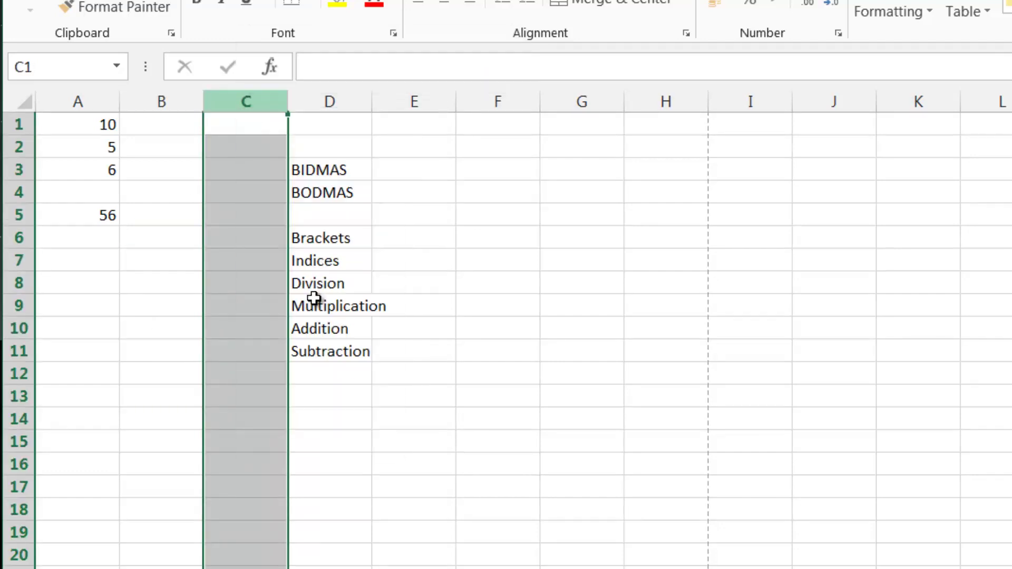
key(ctrl+z)
- Select C6:C11 beside the list, then select A5 to view its =A1*5+6 formula
click(340, 301)
drag(236, 238, 237, 350)
drag(240, 237, 237, 350)
click(170, 245)
click(103, 208)
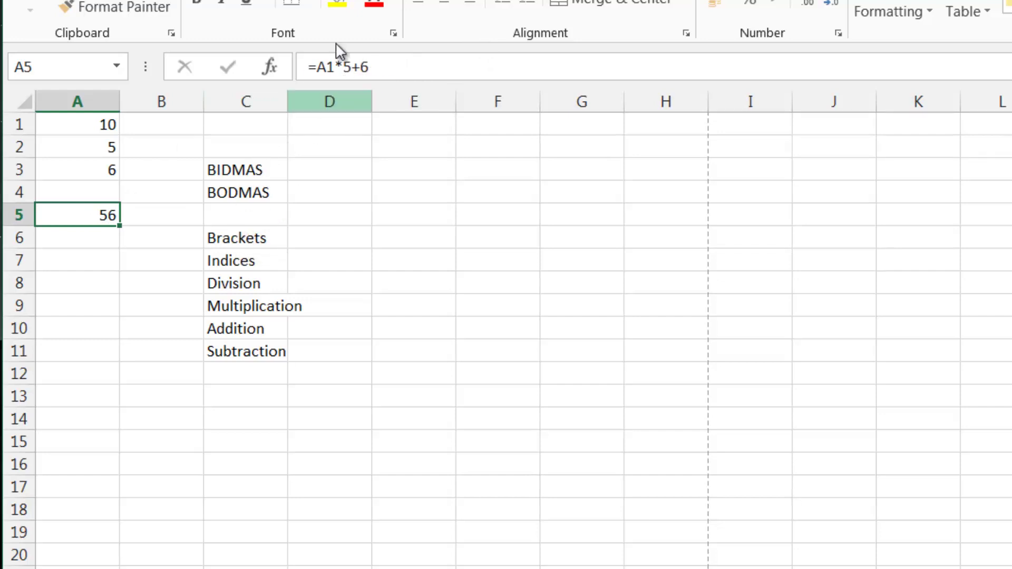
- Change A5's formula to =A1*(5+6) so it shows 110, then check it
click(343, 67)
text((5+6)
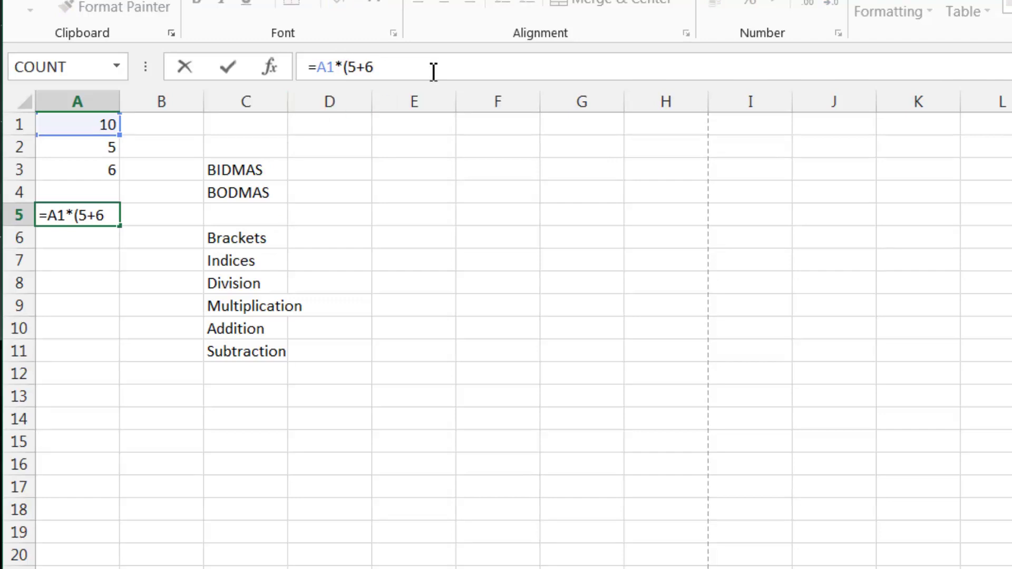
text())
key(Return)
key(Up)
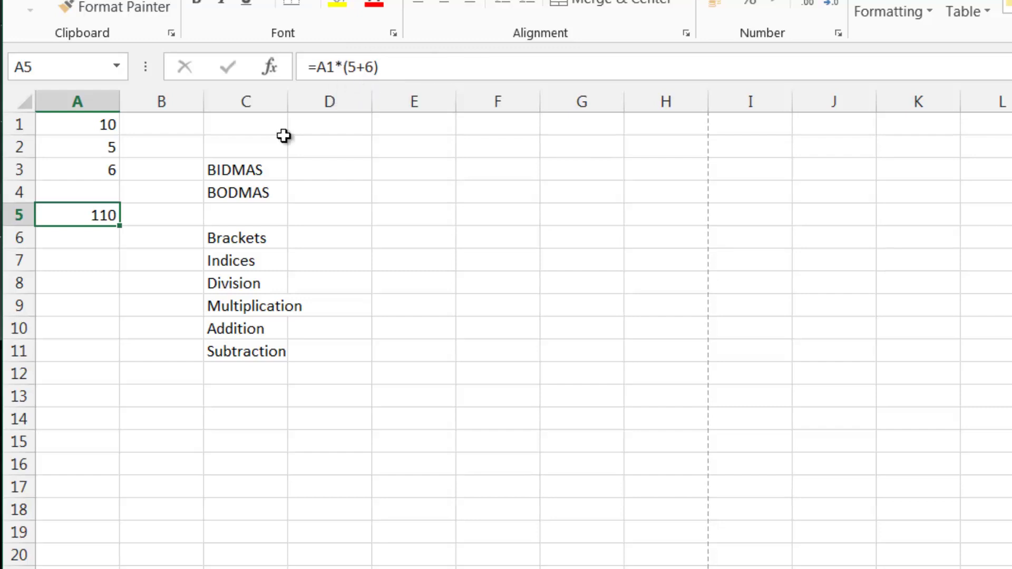
key(Up)
key(Down)
key(Up)
key(Down)
key(Down)
key(Up)
key(Up)
key(Down)
key(Up)
key(Down)
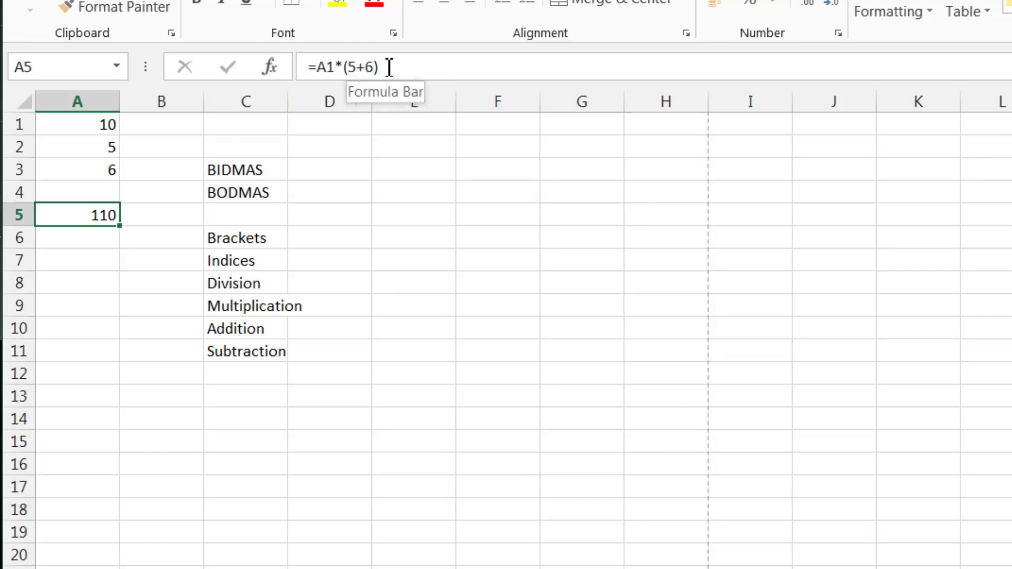
- Edit A5 to =A1*(5+6)+1, removing the extra brackets, so it shows 111
click(322, 66)
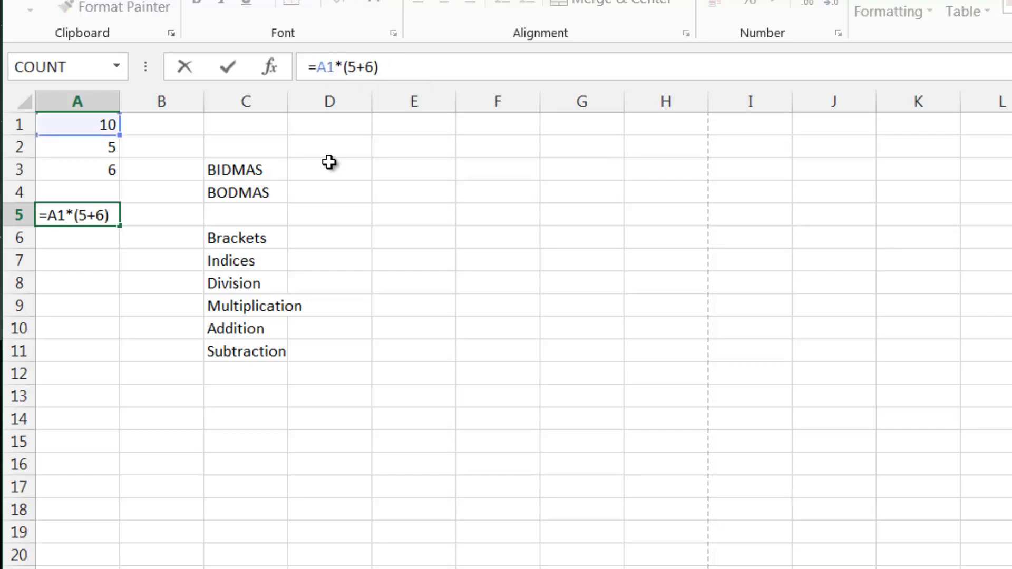
text((5+6)
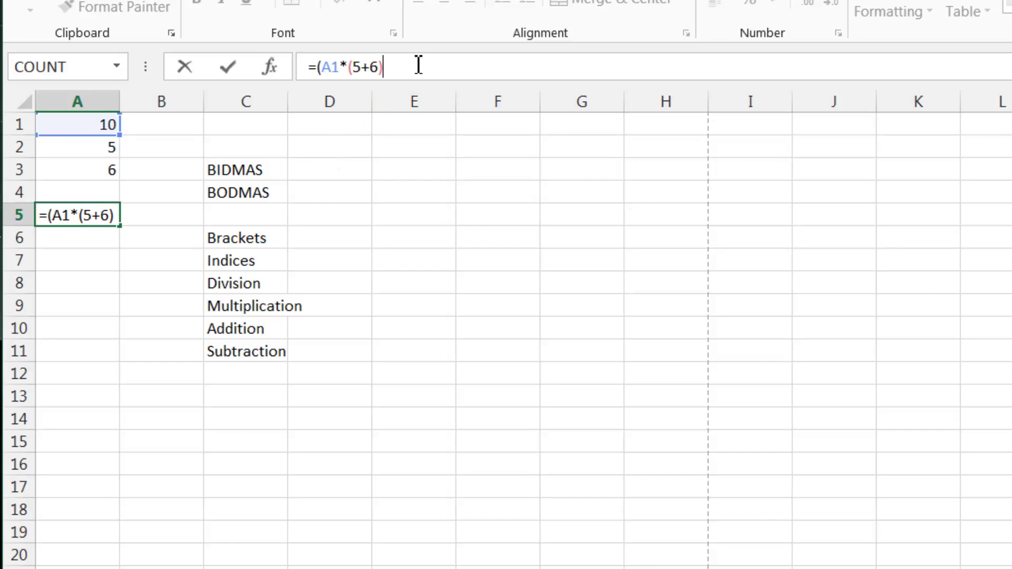
text())+1)
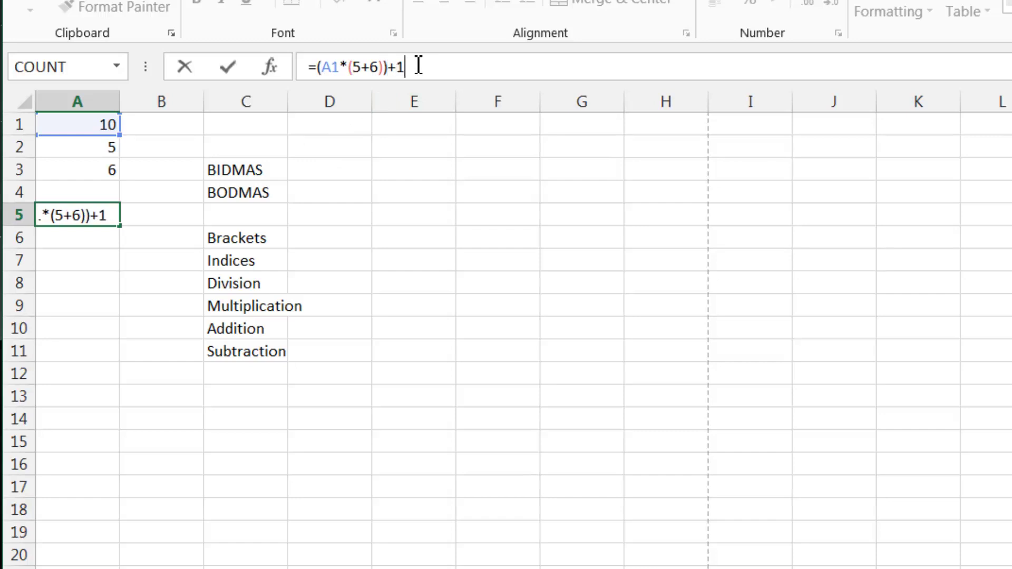
drag(384, 65, 325, 67)
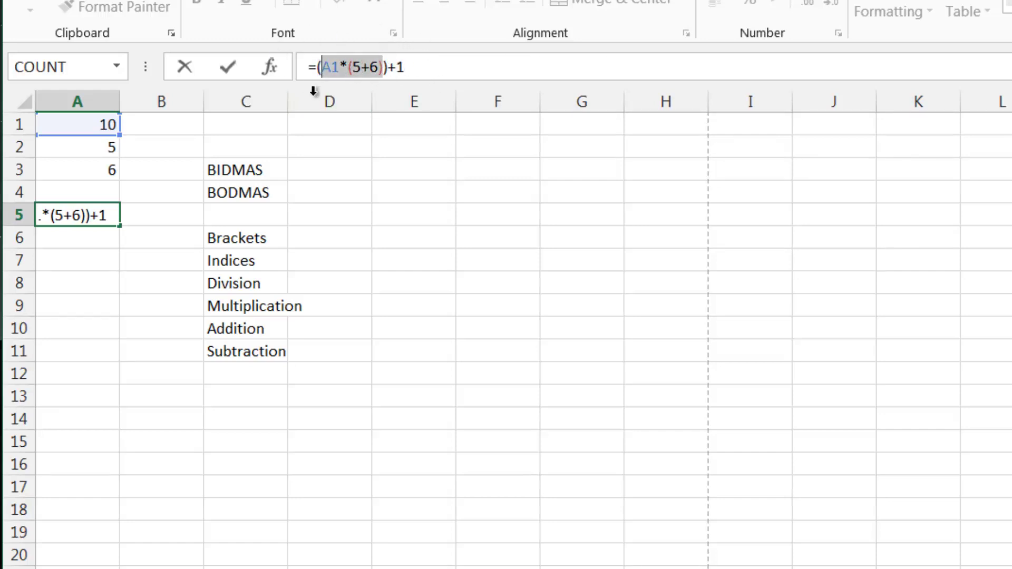
click(389, 69)
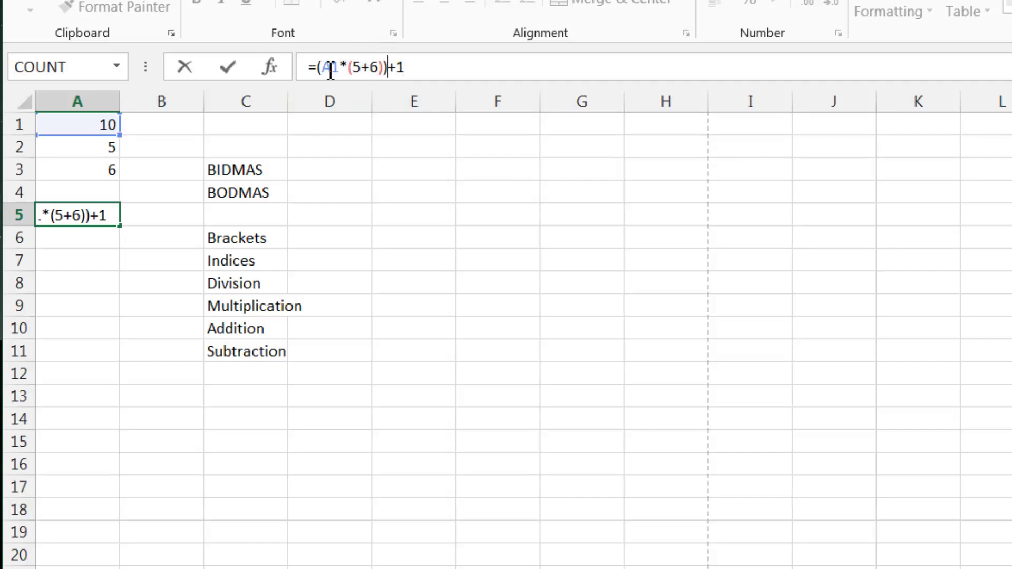
key(BackSpace)
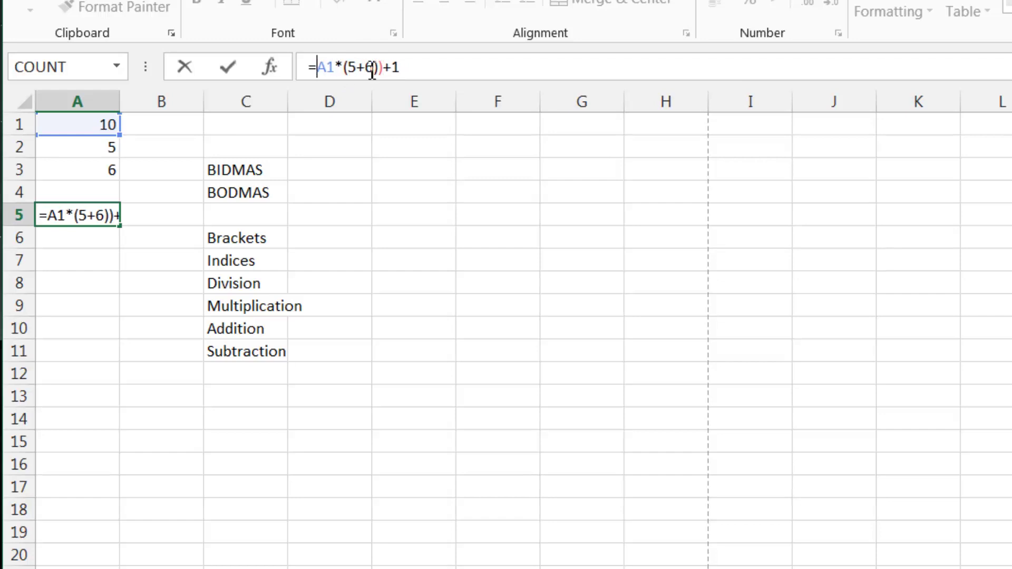
key(BackSpace)
drag(335, 67, 343, 67)
click(411, 68)
key(Return)
click(102, 214)
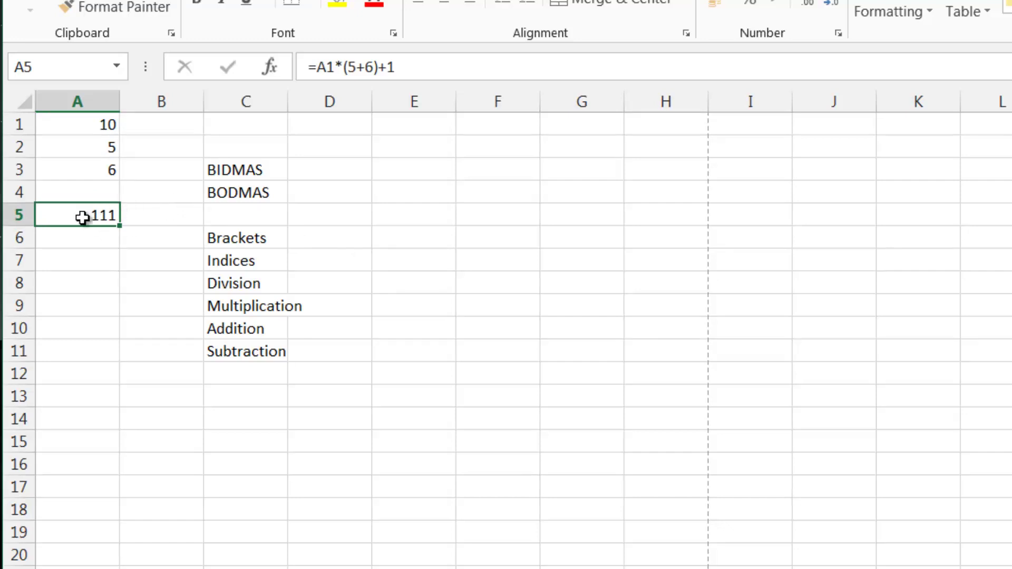
- Replace everything after A1 in A5's formula with ^2, giving =A1^2 (100)
click(227, 262)
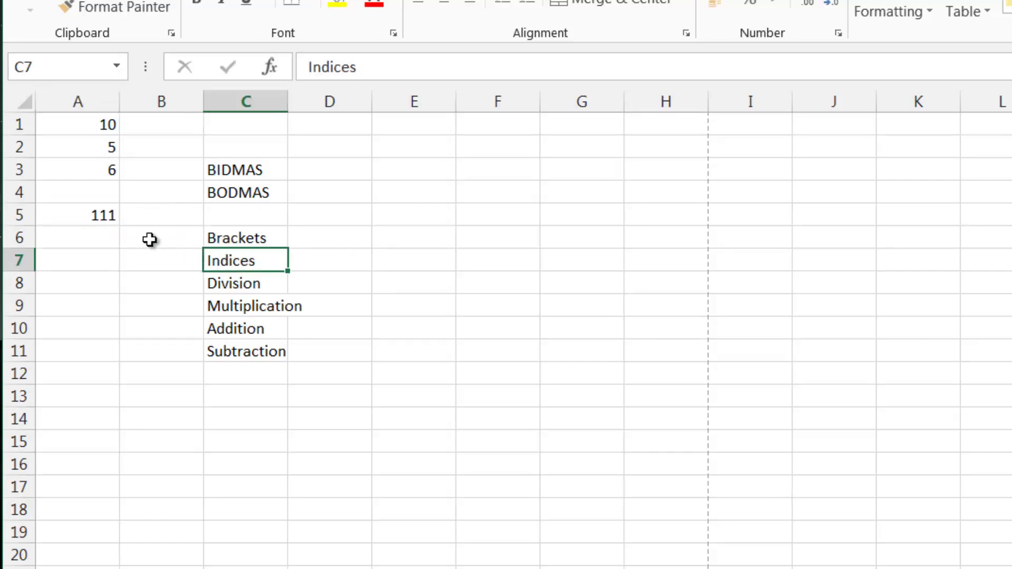
click(84, 214)
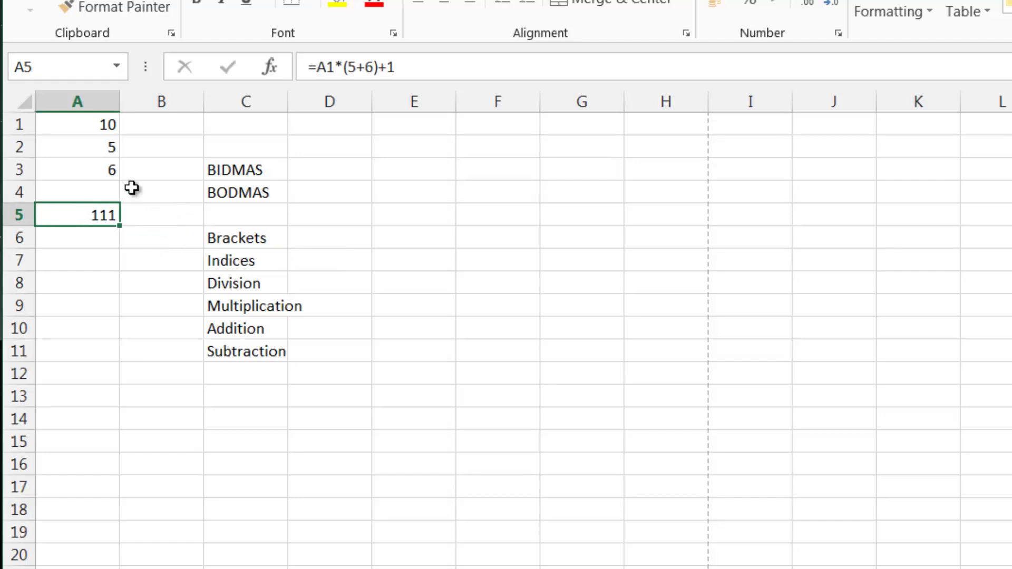
click(409, 68)
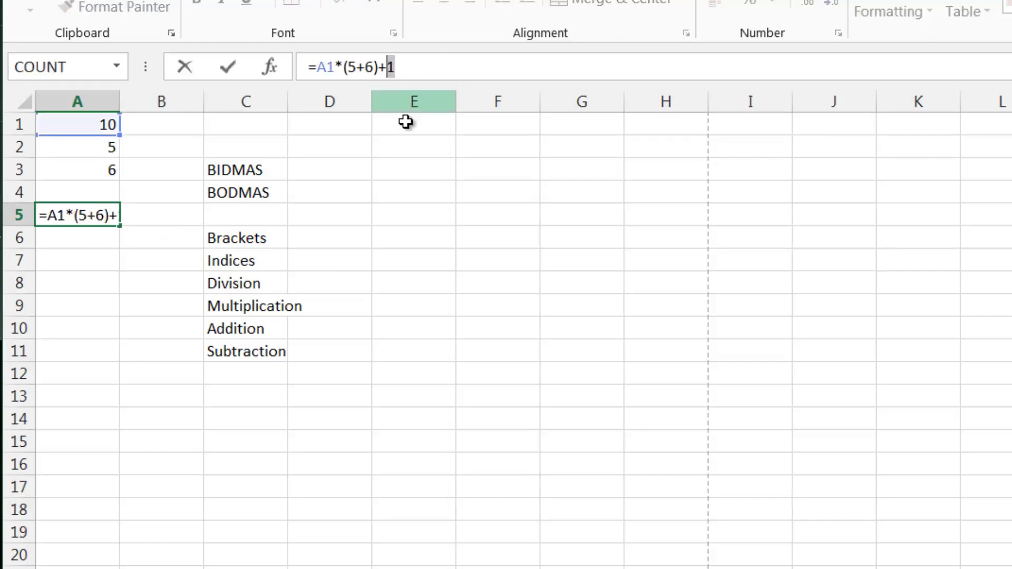
key(Return)
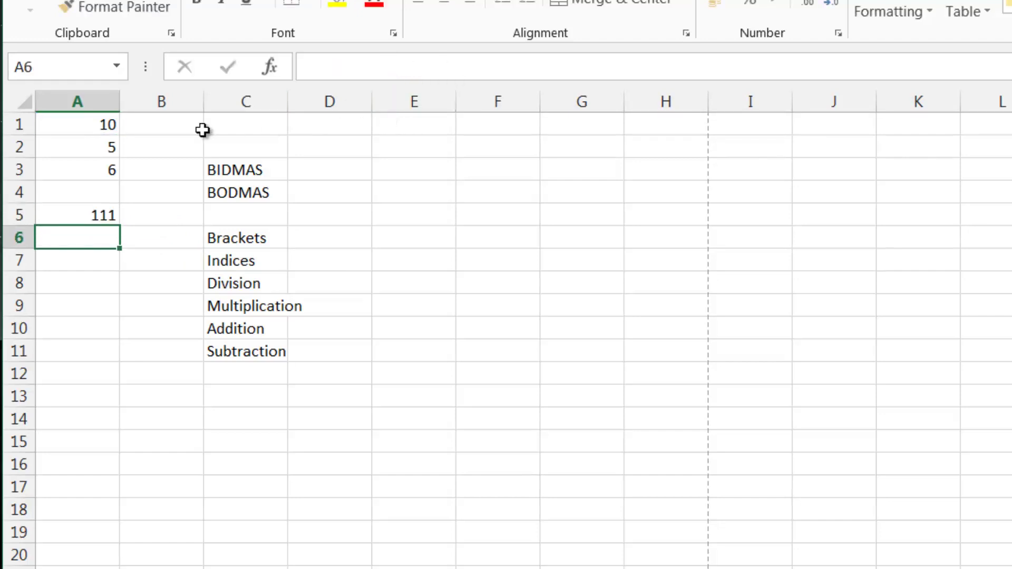
click(101, 214)
click(391, 69)
drag(391, 69, 335, 67)
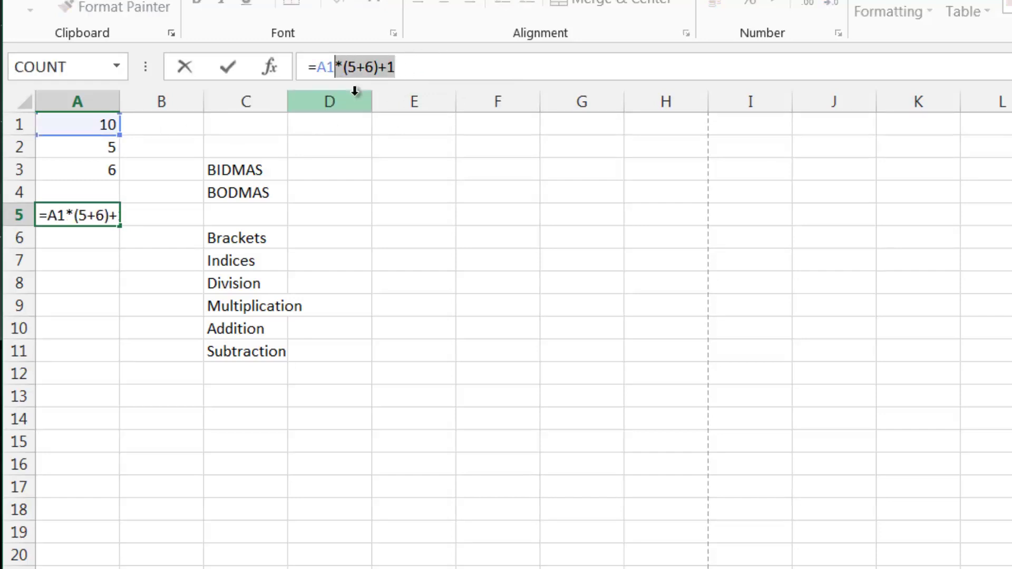
text(^)
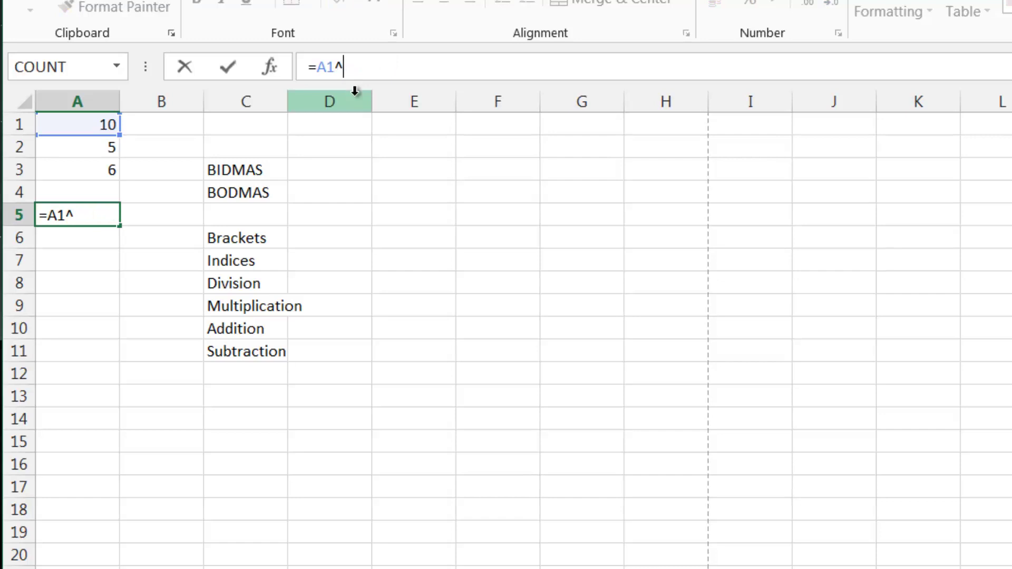
text(2)
key(Return)
- Fill the squaring formula down to A6:A7, inspect the results, then clear A6:A7
click(115, 214)
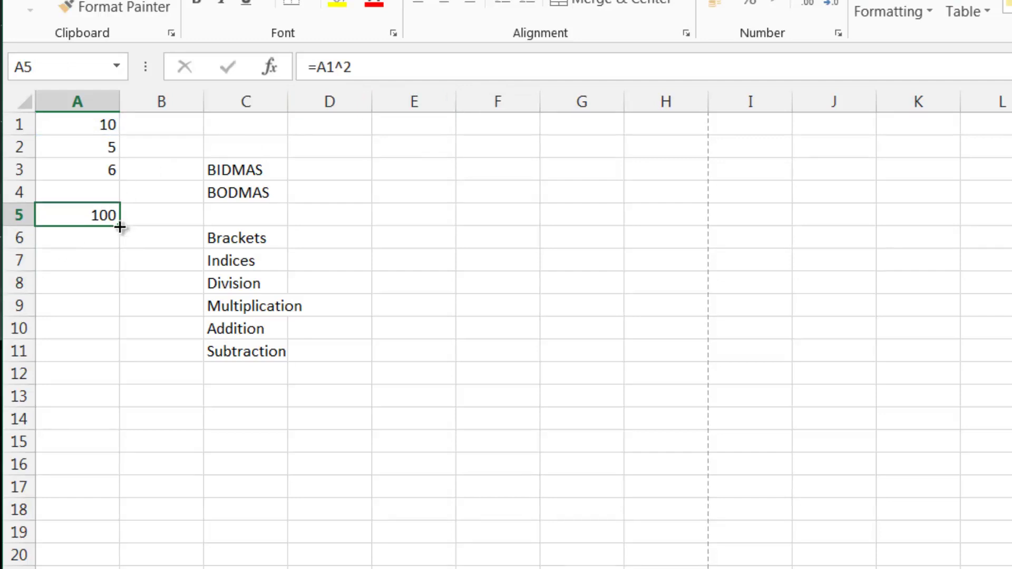
drag(120, 226, 120, 271)
click(136, 235)
click(105, 237)
click(106, 151)
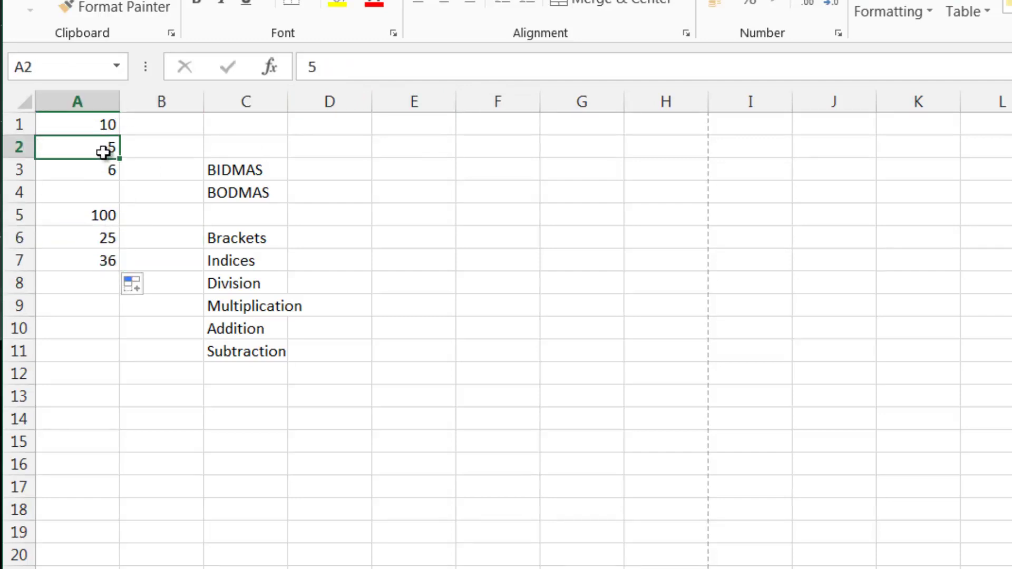
click(102, 255)
click(109, 239)
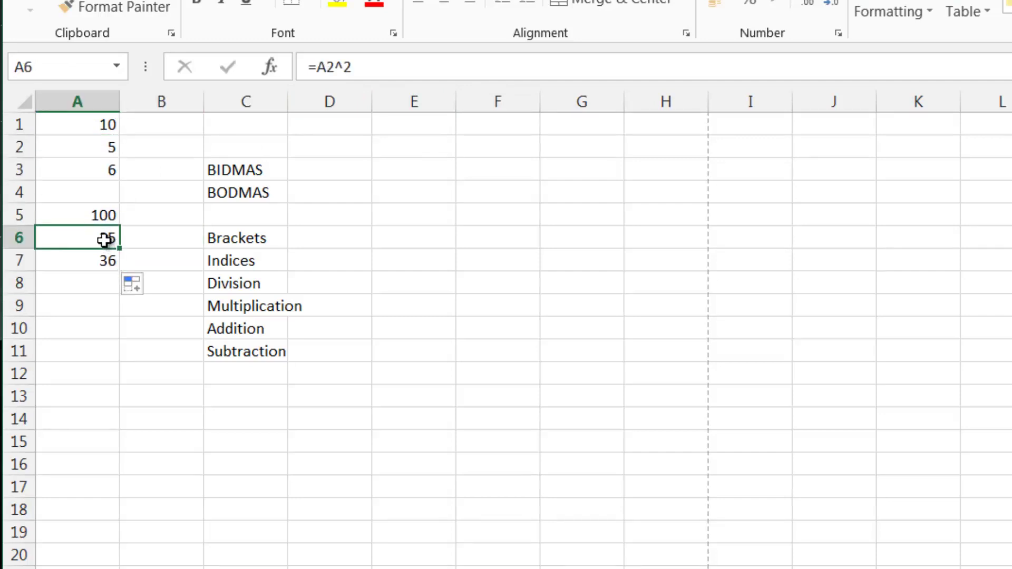
drag(108, 239, 93, 265)
key(Delete)
- Change A5's formula to =A1^3 so it shows 1000
click(100, 217)
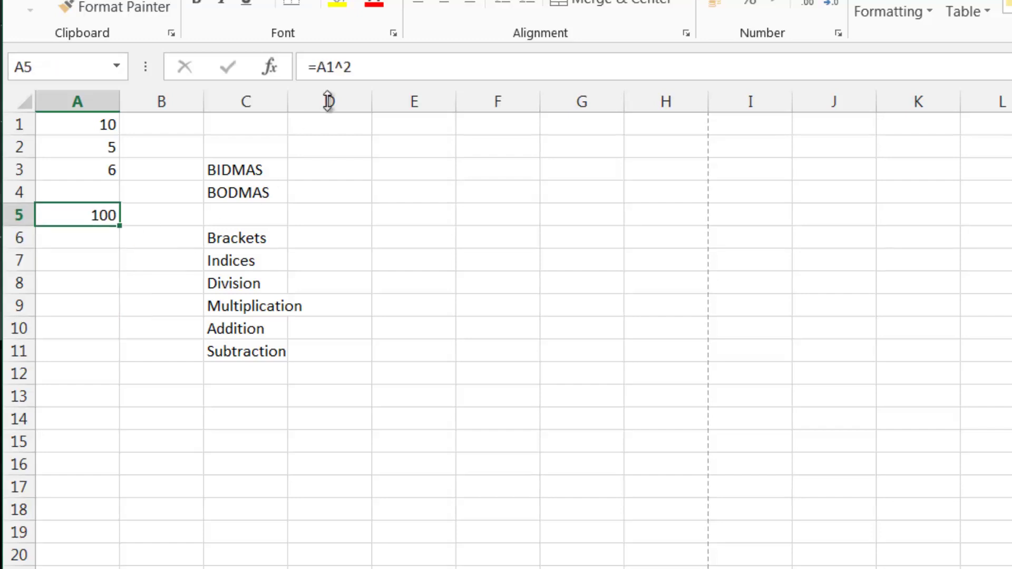
click(344, 69)
key(BackSpace)
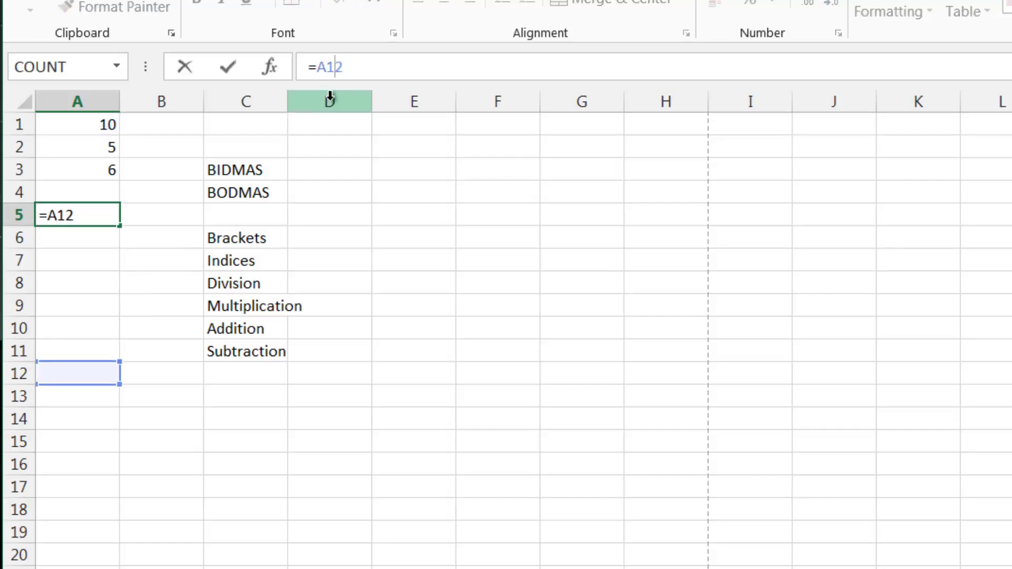
text(^)
key(Delete)
text(3)
key(Return)
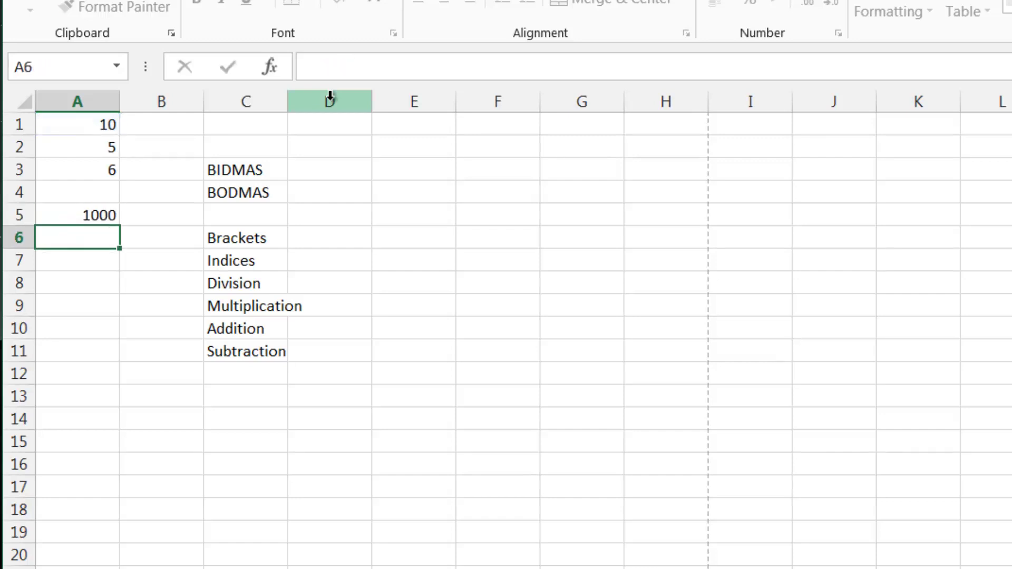
click(99, 211)
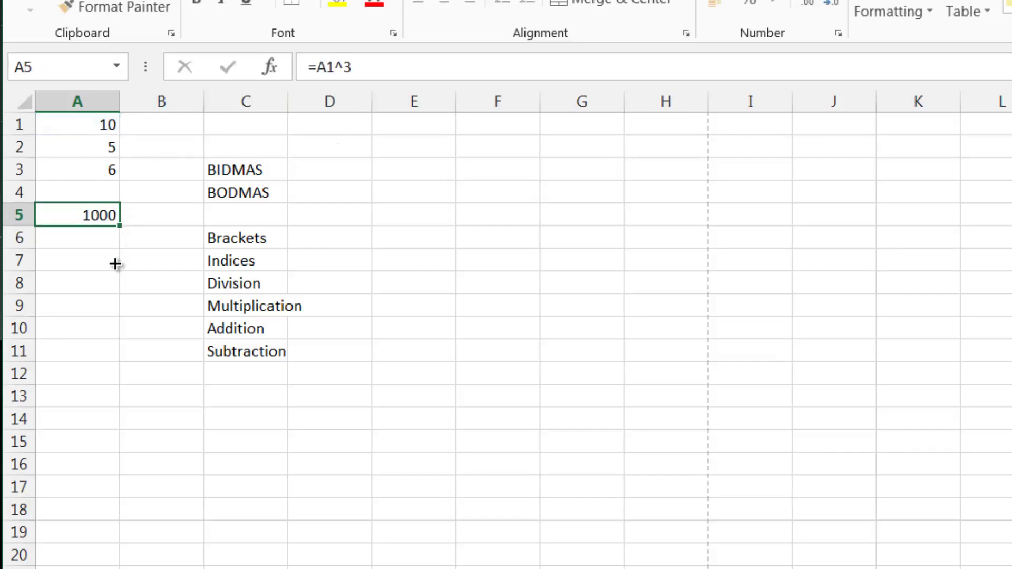